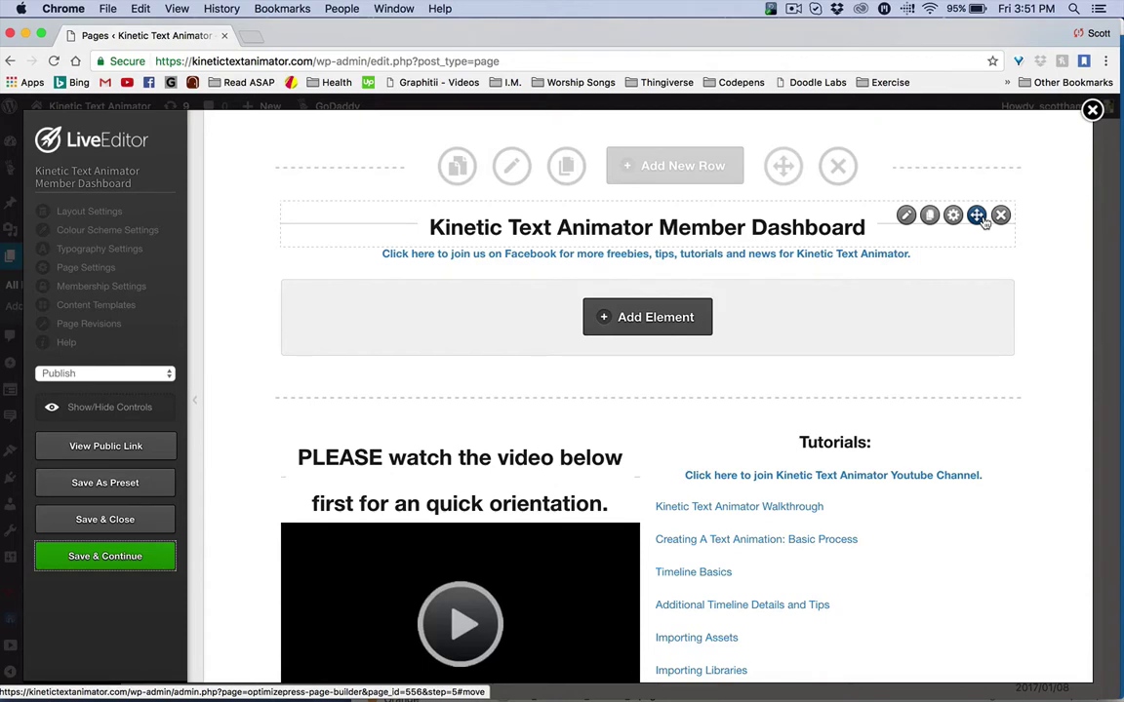
Step: Scroll the dashboard past the installer buttons to the Known Bugs, Features Coming Soon and Download Bonuses sections
{"action": "scroll", "coordinate": [968, 231], "scroll_direction": "down", "scroll_amount": 3}
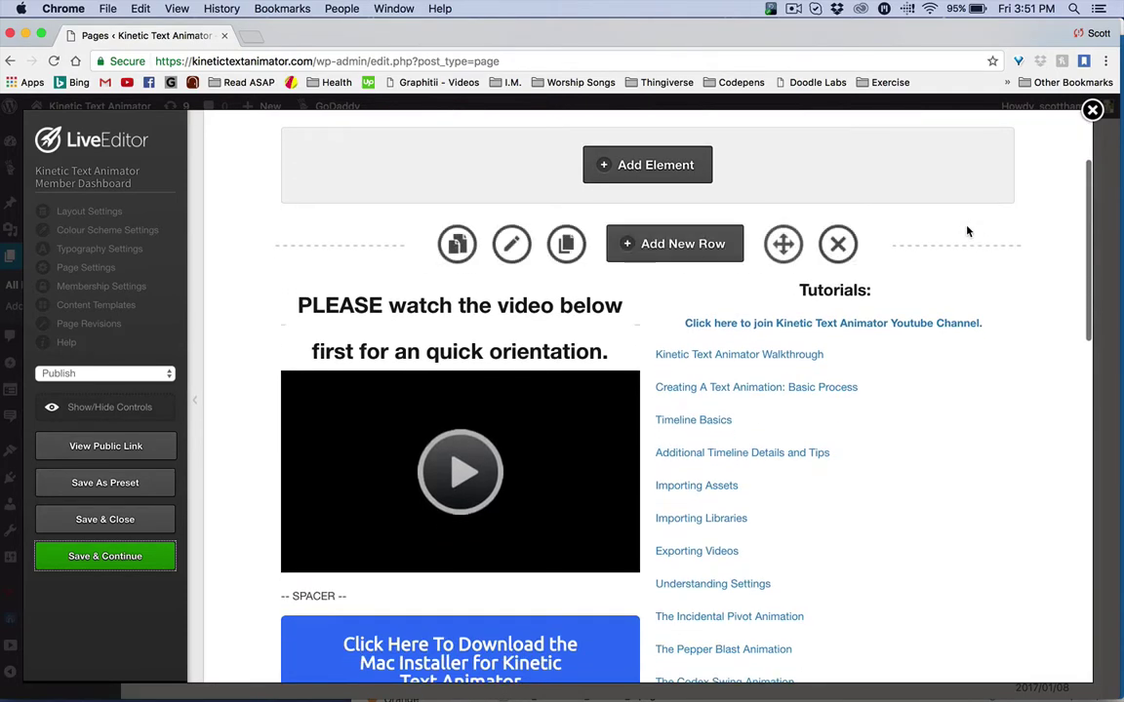
{"action": "scroll", "coordinate": [968, 231], "scroll_direction": "up", "scroll_amount": 3}
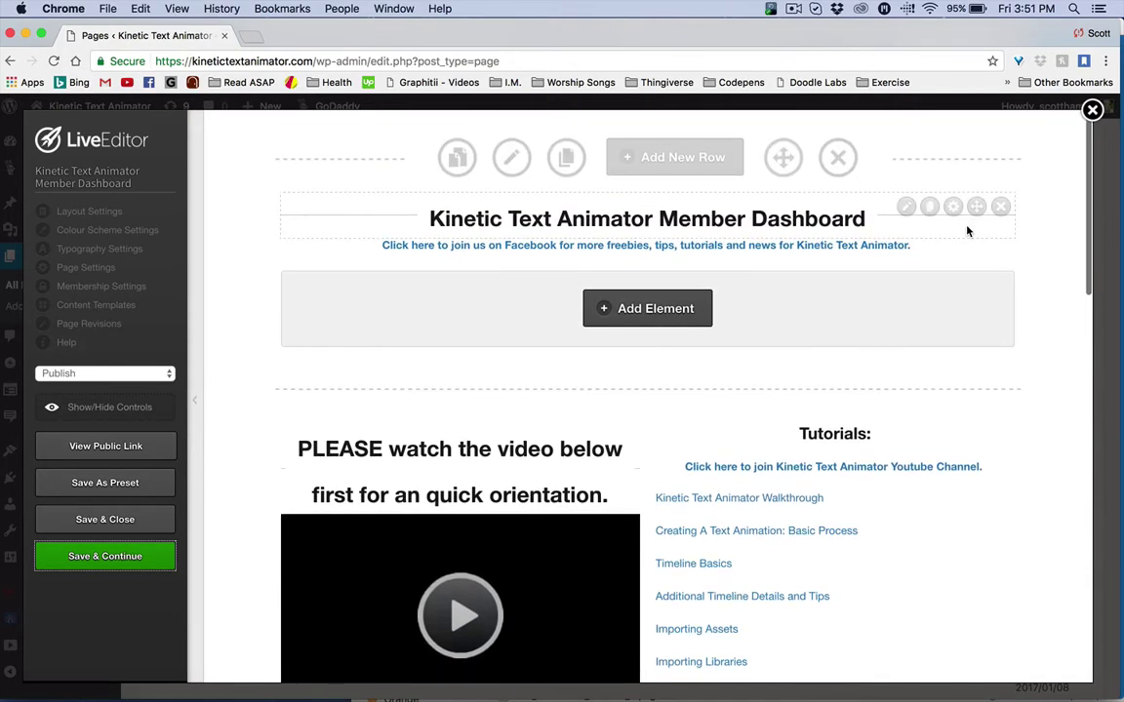
{"action": "scroll", "coordinate": [968, 231], "scroll_direction": "down", "scroll_amount": 2}
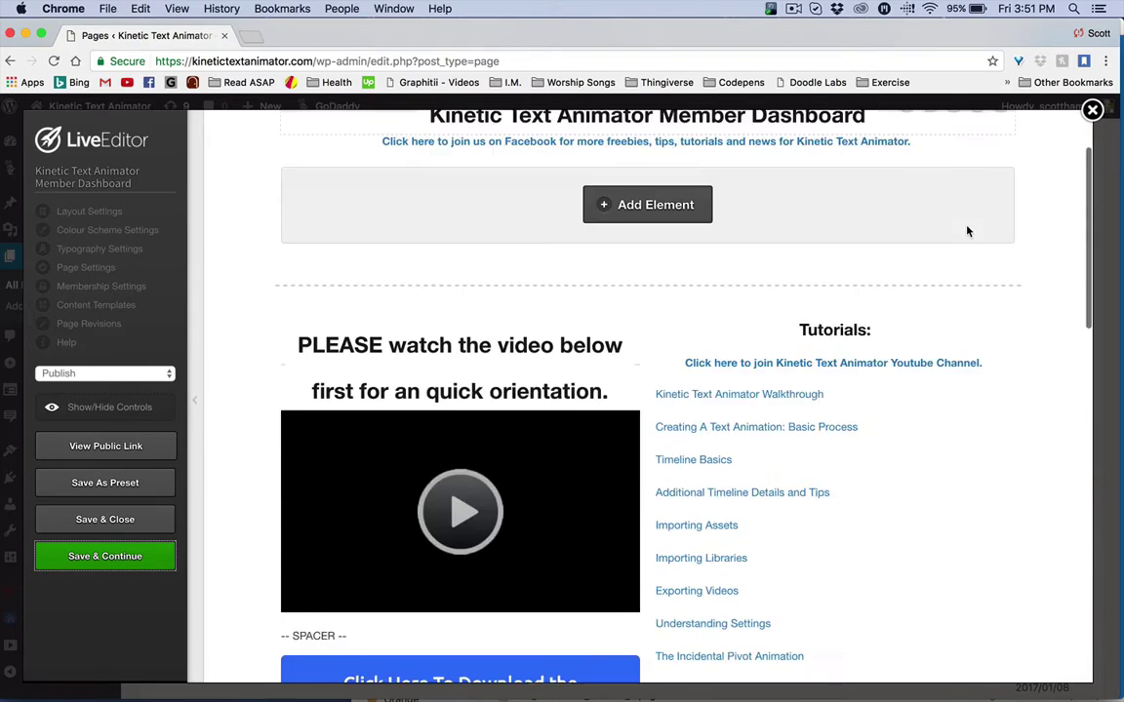
{"action": "scroll", "coordinate": [968, 231], "scroll_direction": "up", "scroll_amount": 1}
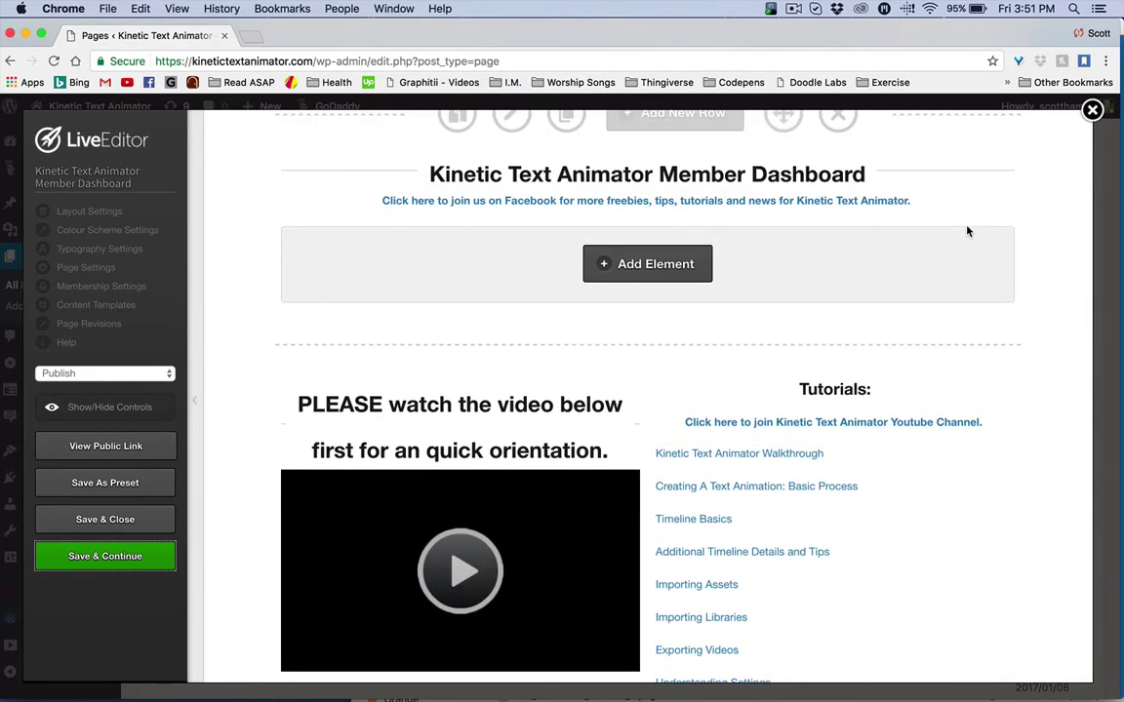
{"action": "scroll", "coordinate": [639, 249], "scroll_direction": "down", "scroll_amount": 2}
{"action": "scroll", "coordinate": [639, 249], "scroll_direction": "down", "scroll_amount": 1}
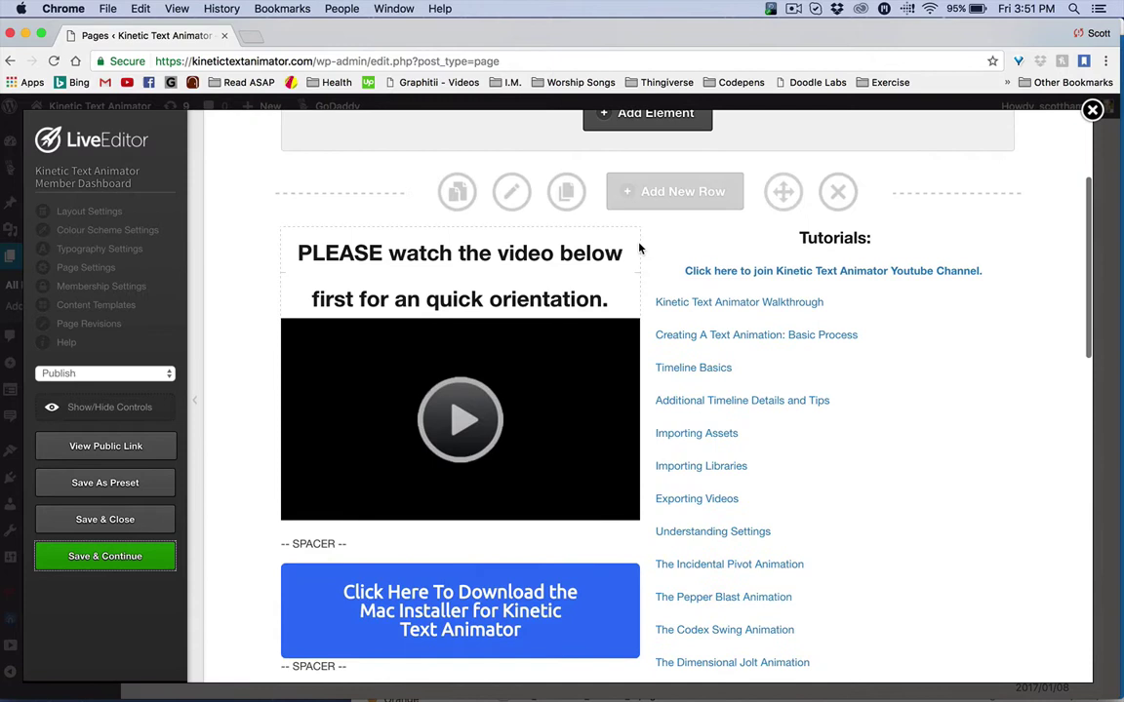
{"action": "scroll", "coordinate": [640, 250], "scroll_direction": "up", "scroll_amount": 3}
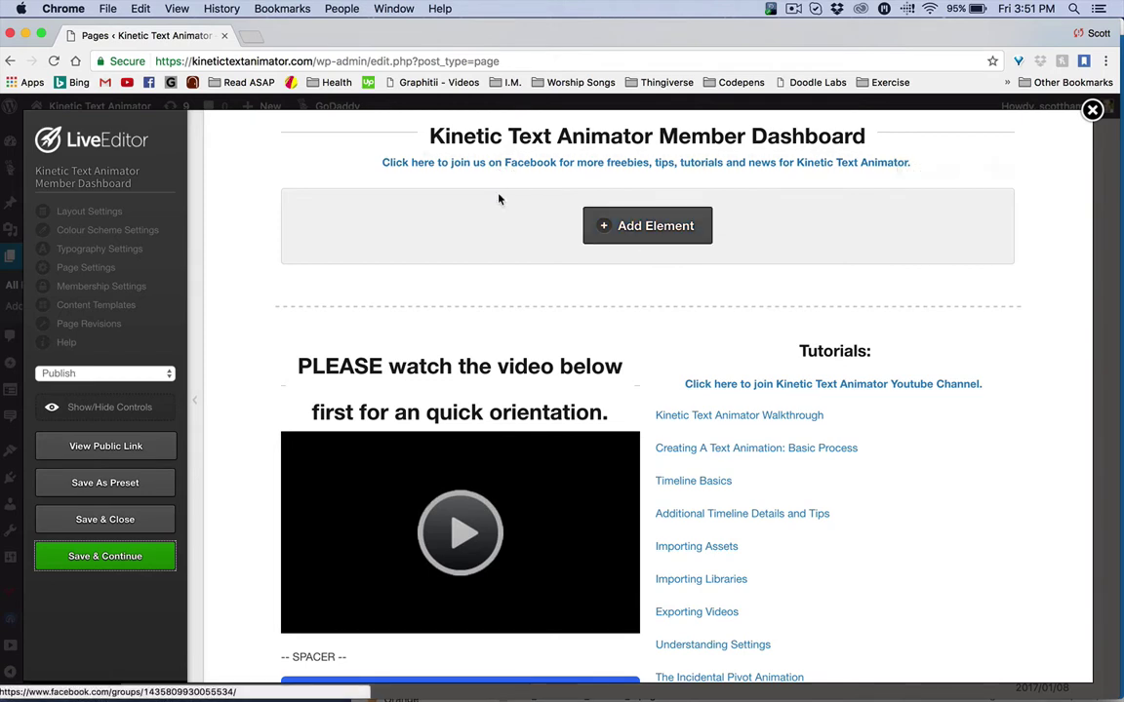
{"action": "scroll", "coordinate": [507, 219], "scroll_direction": "up", "scroll_amount": 1}
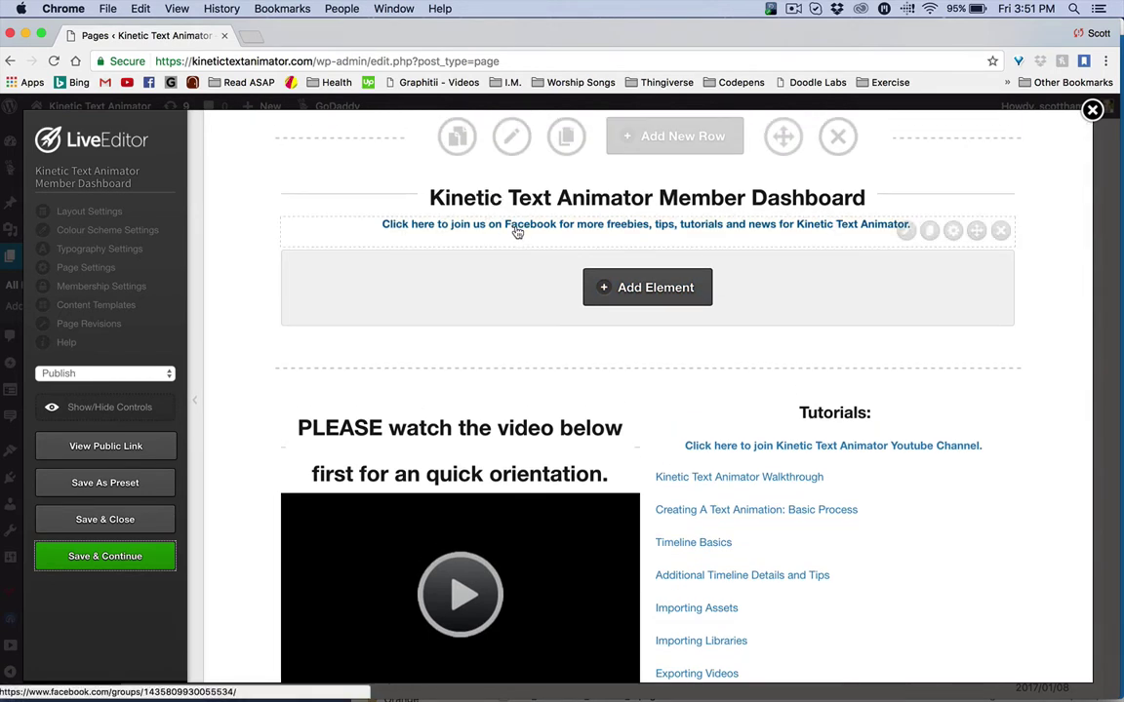
{"action": "mouse_move", "coordinate": [642, 367]}
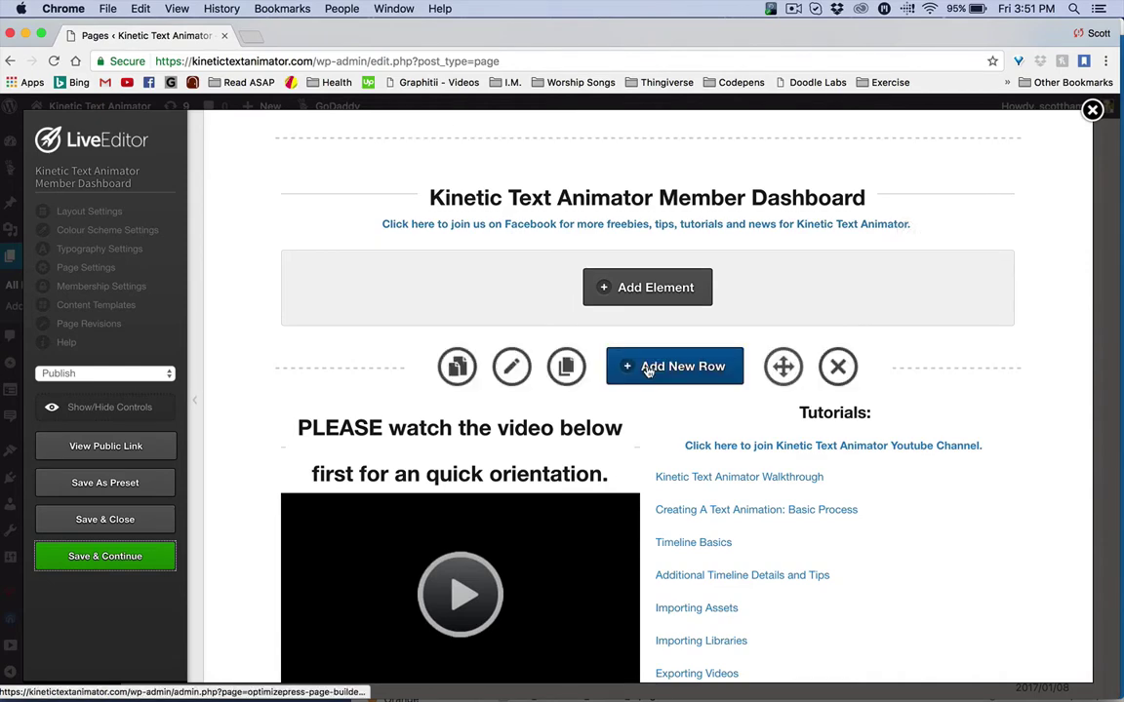
{"action": "scroll", "coordinate": [680, 466], "scroll_direction": "down", "scroll_amount": 2}
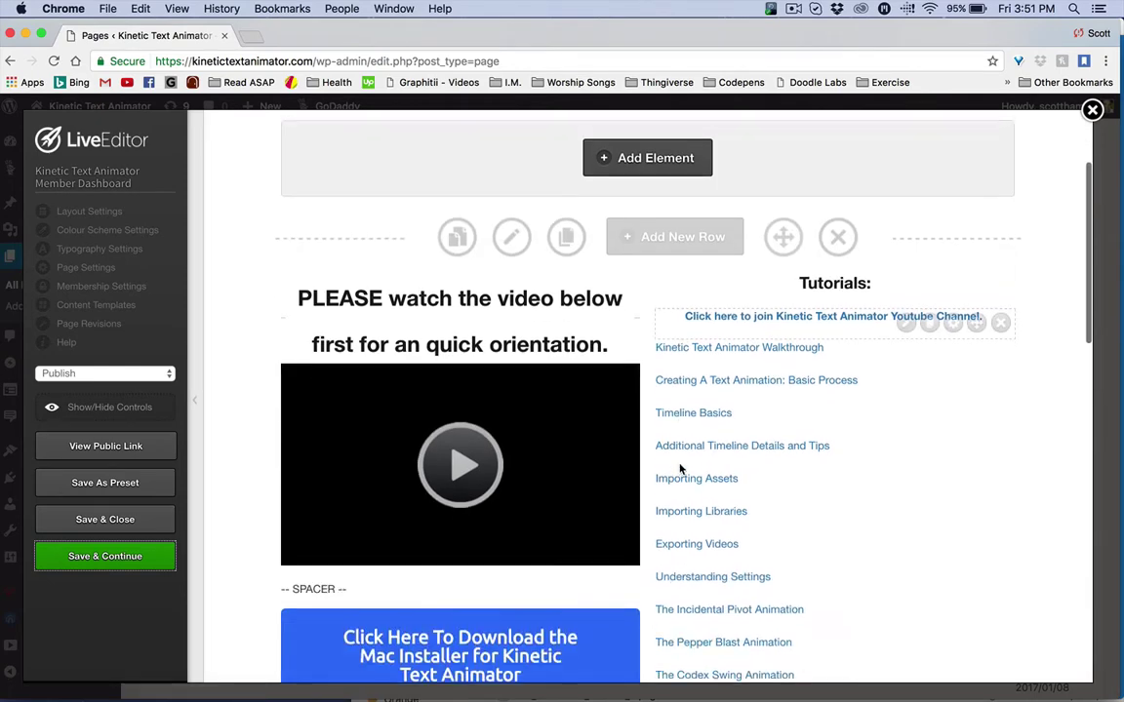
{"action": "scroll", "coordinate": [659, 312], "scroll_direction": "up", "scroll_amount": 2}
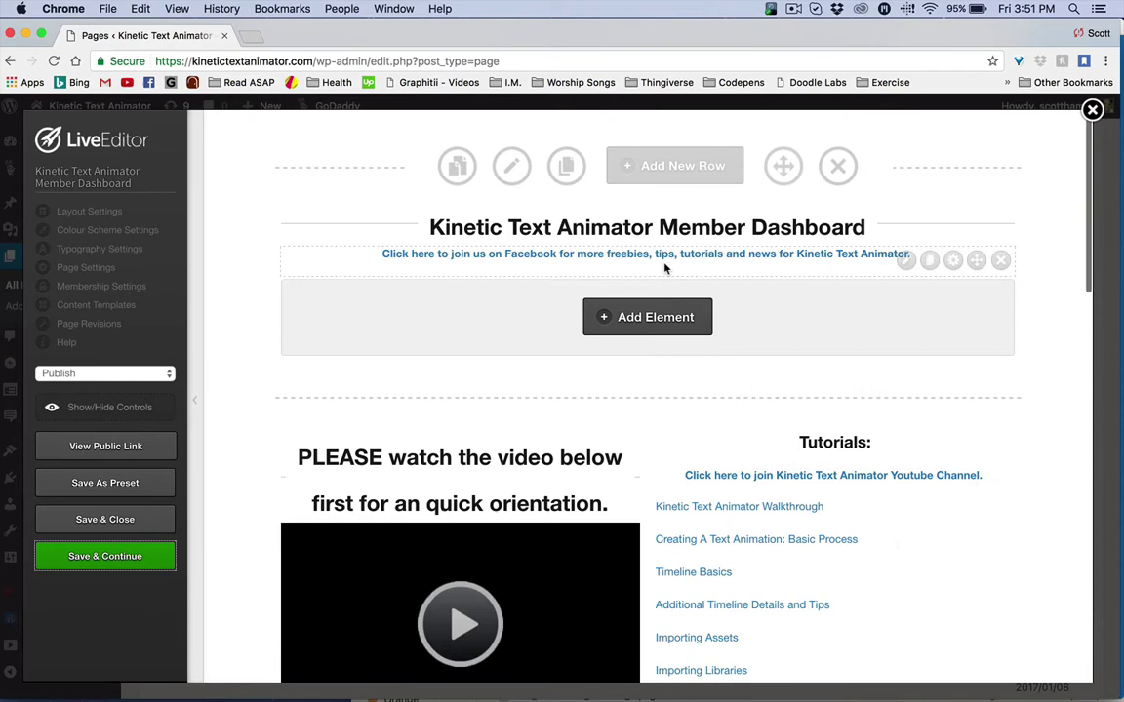
{"action": "scroll", "coordinate": [724, 356], "scroll_direction": "down", "scroll_amount": 1}
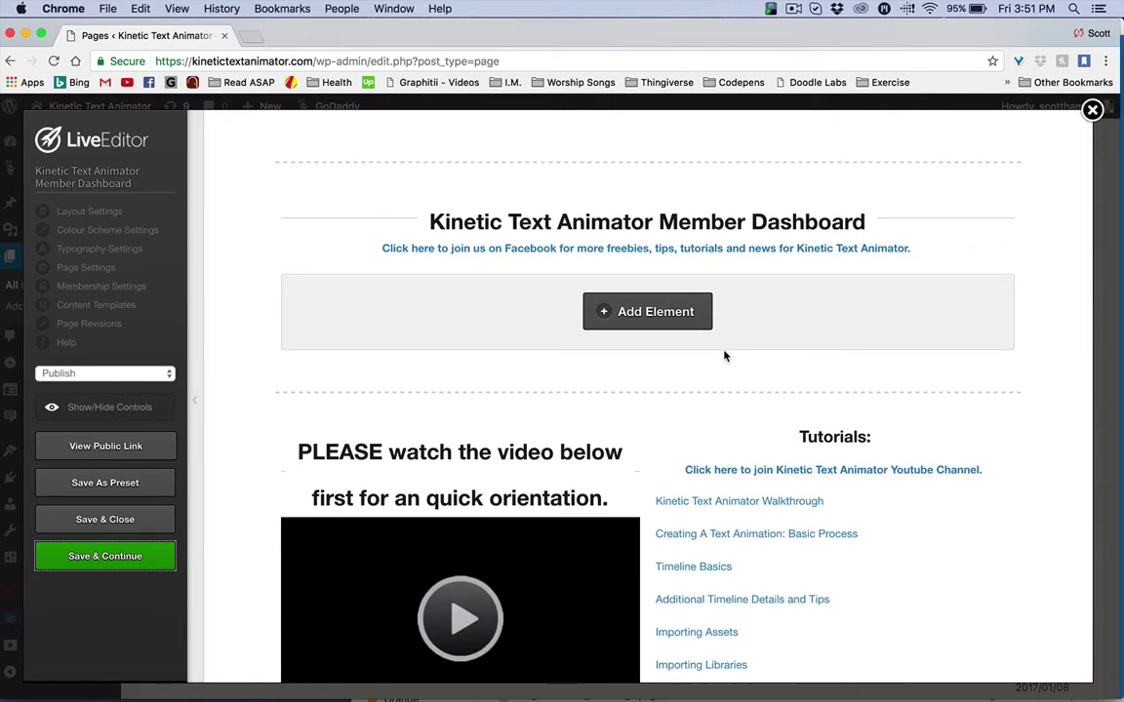
{"action": "scroll", "coordinate": [689, 458], "scroll_direction": "down", "scroll_amount": 1}
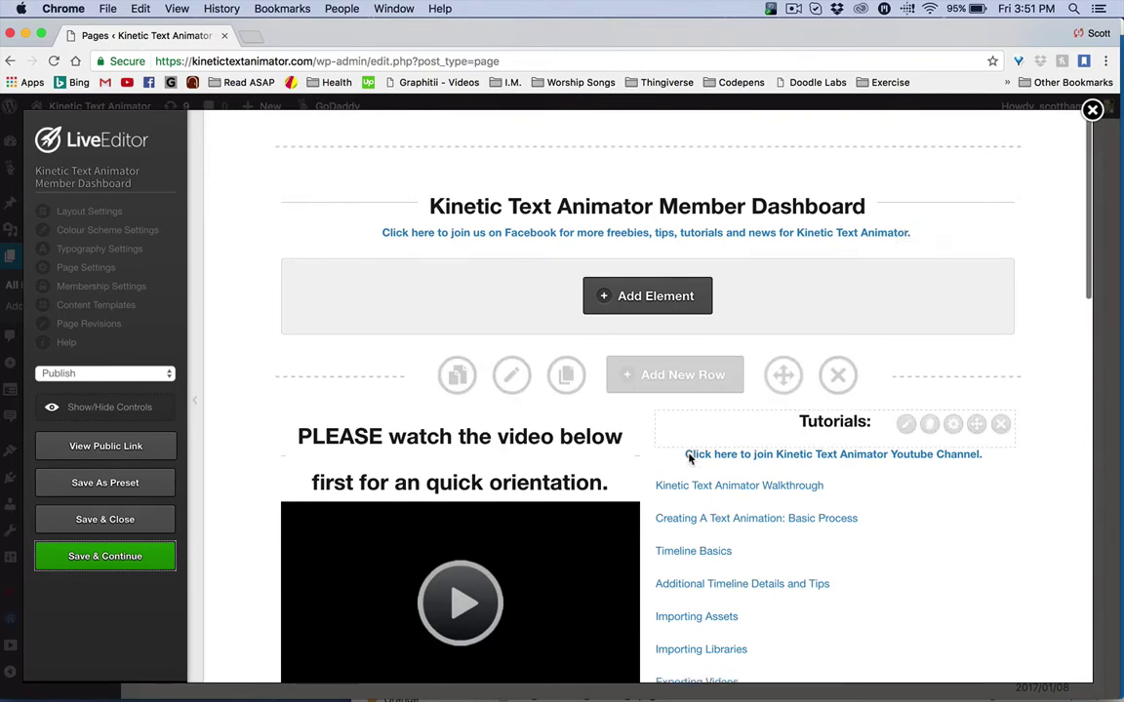
{"action": "scroll", "coordinate": [689, 458], "scroll_direction": "down", "scroll_amount": 6}
{"action": "scroll", "coordinate": [688, 459], "scroll_direction": "up", "scroll_amount": 4}
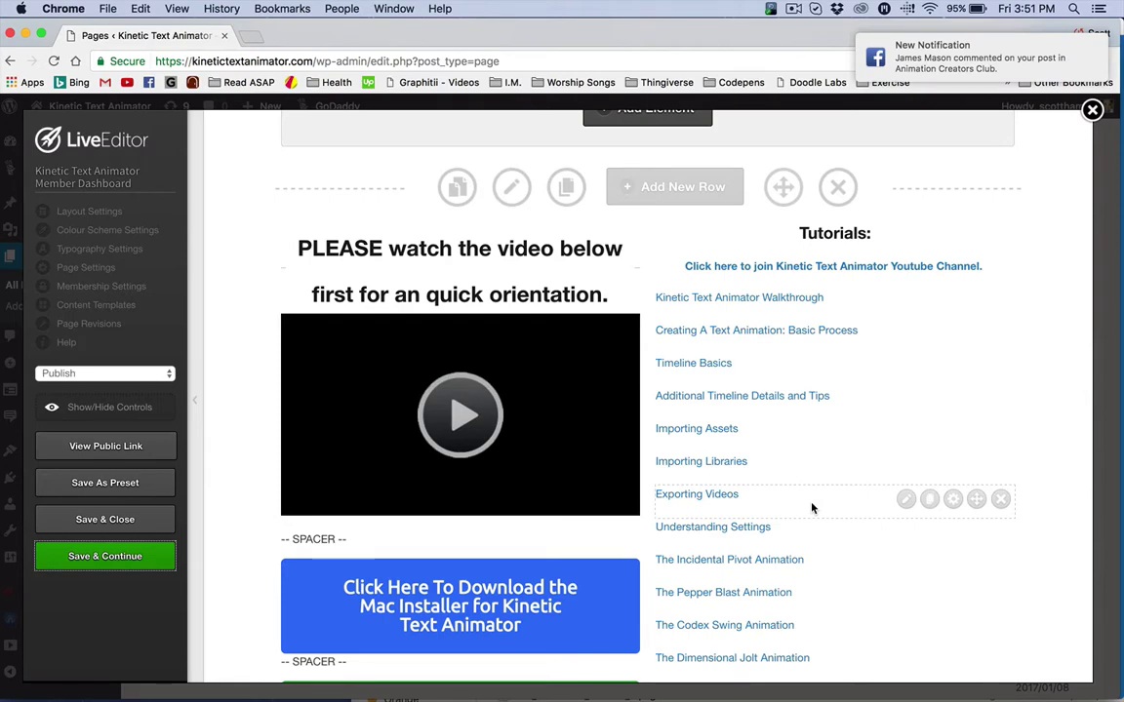
{"action": "scroll", "coordinate": [813, 419], "scroll_direction": "down", "scroll_amount": 4}
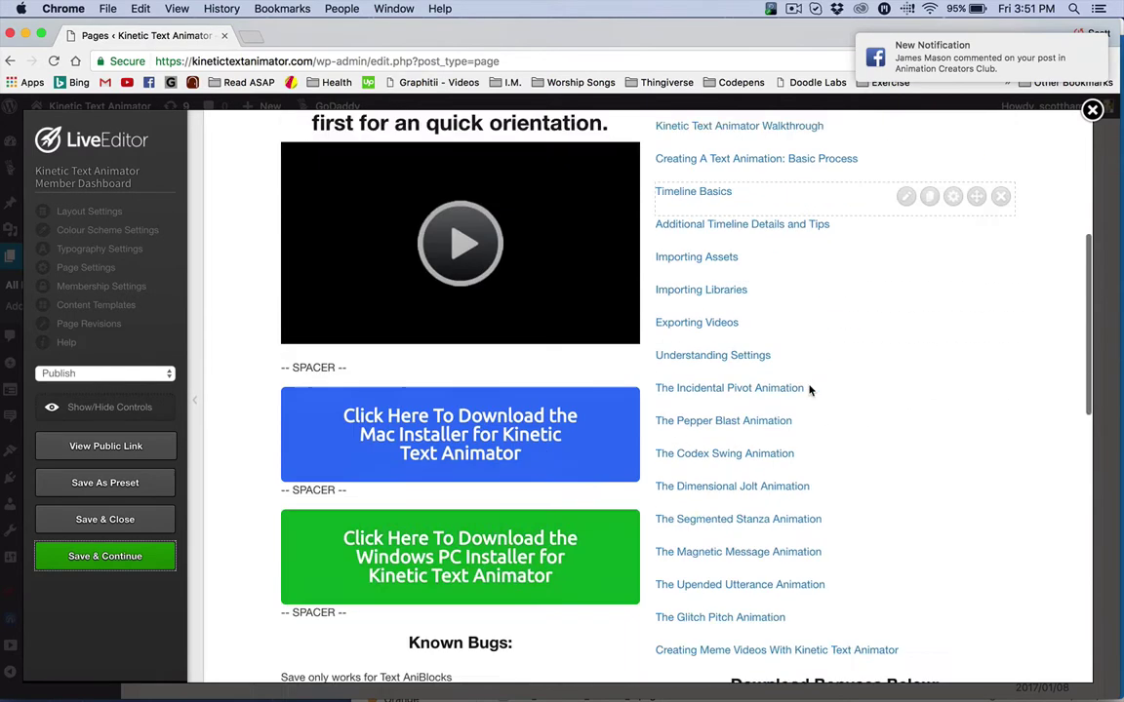
{"action": "scroll", "coordinate": [808, 390], "scroll_direction": "up", "scroll_amount": 3}
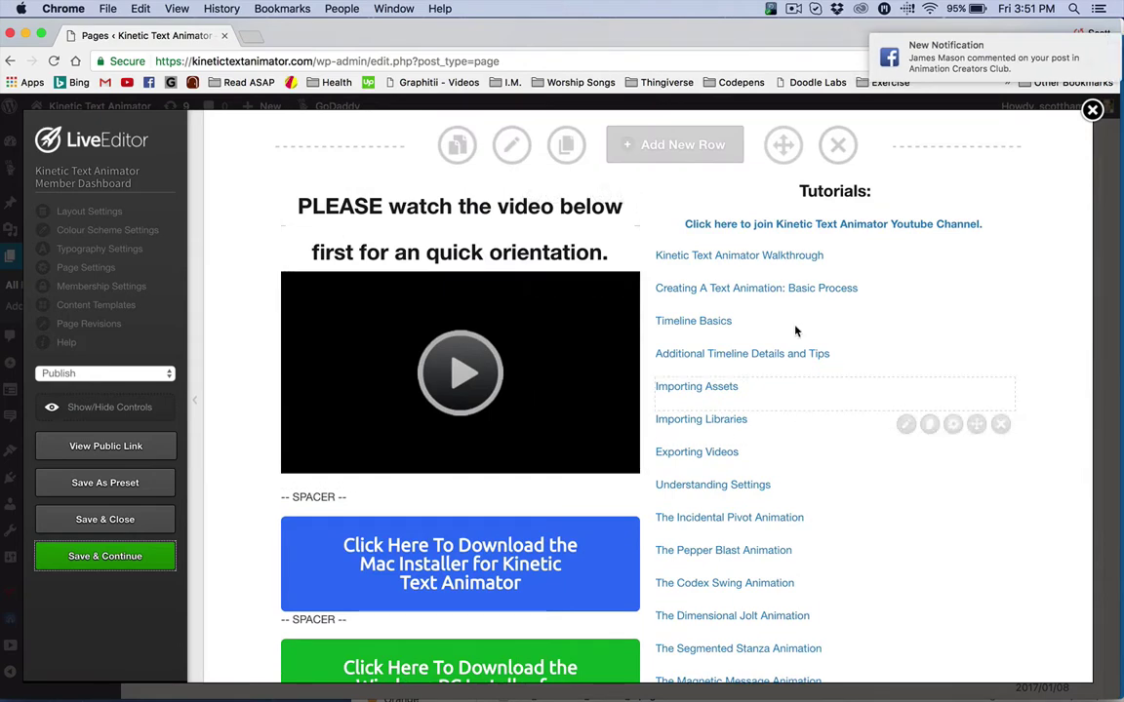
{"action": "scroll", "coordinate": [453, 410], "scroll_direction": "down", "scroll_amount": 6}
{"action": "scroll", "coordinate": [444, 488], "scroll_direction": "up", "scroll_amount": 3}
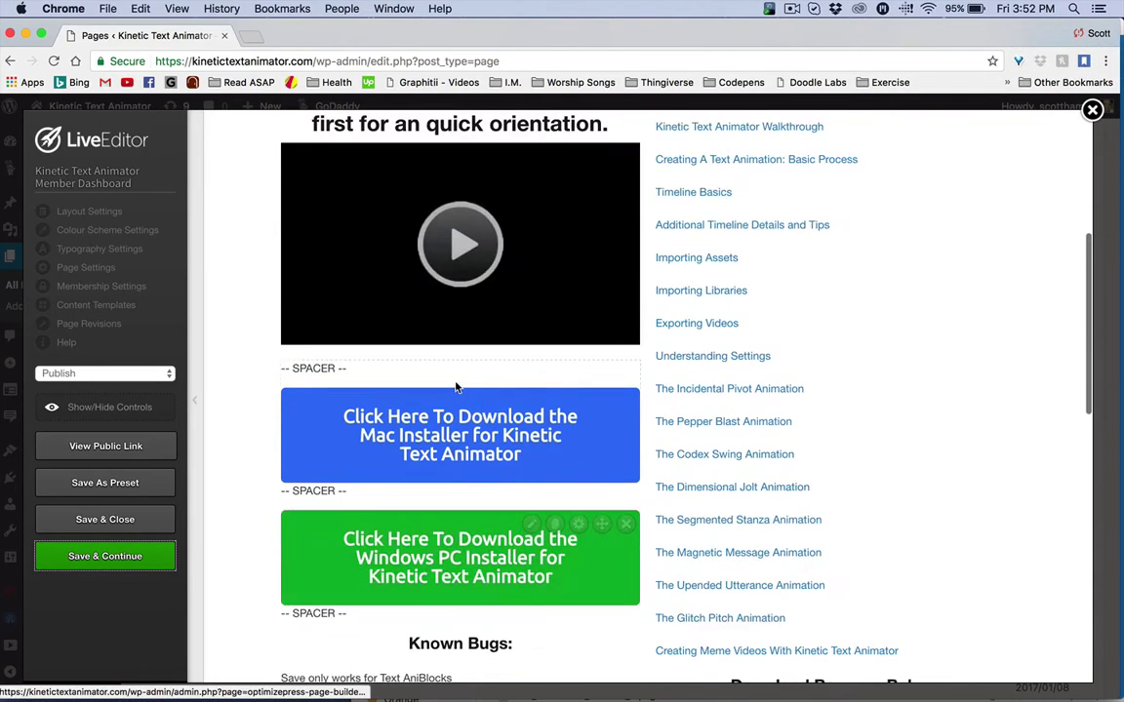
{"action": "scroll", "coordinate": [449, 359], "scroll_direction": "down", "scroll_amount": 4}
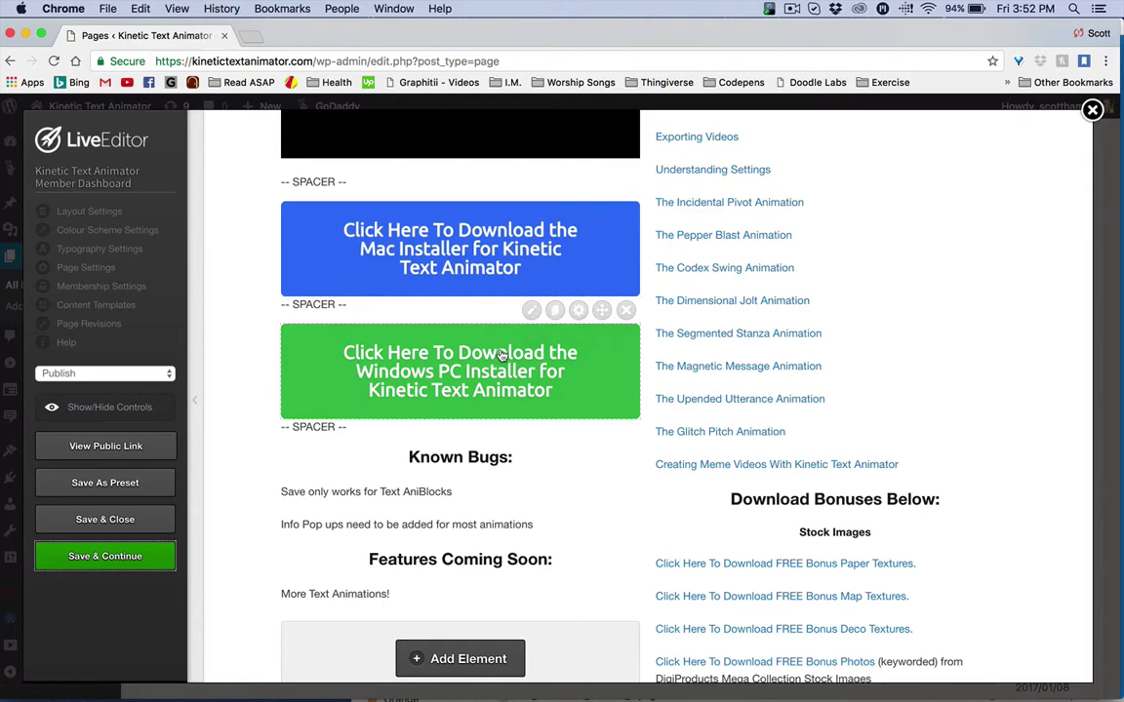
{"action": "scroll", "coordinate": [500, 351], "scroll_direction": "down", "scroll_amount": 1}
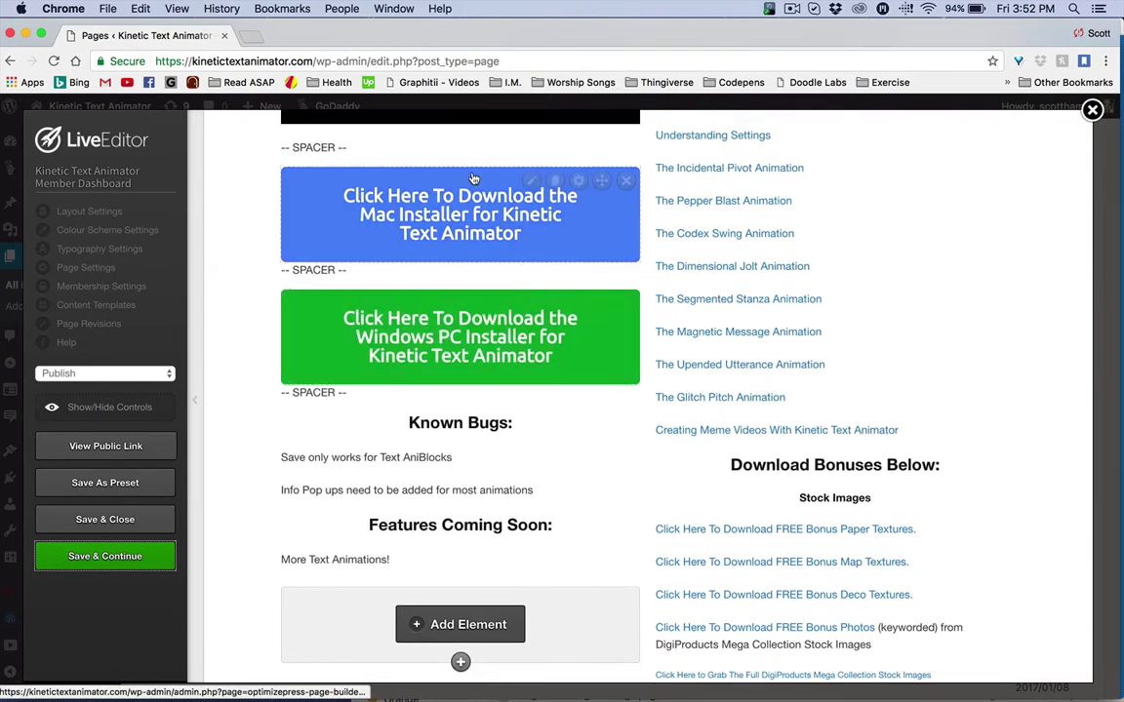
{"action": "scroll", "coordinate": [487, 238], "scroll_direction": "down", "scroll_amount": 5}
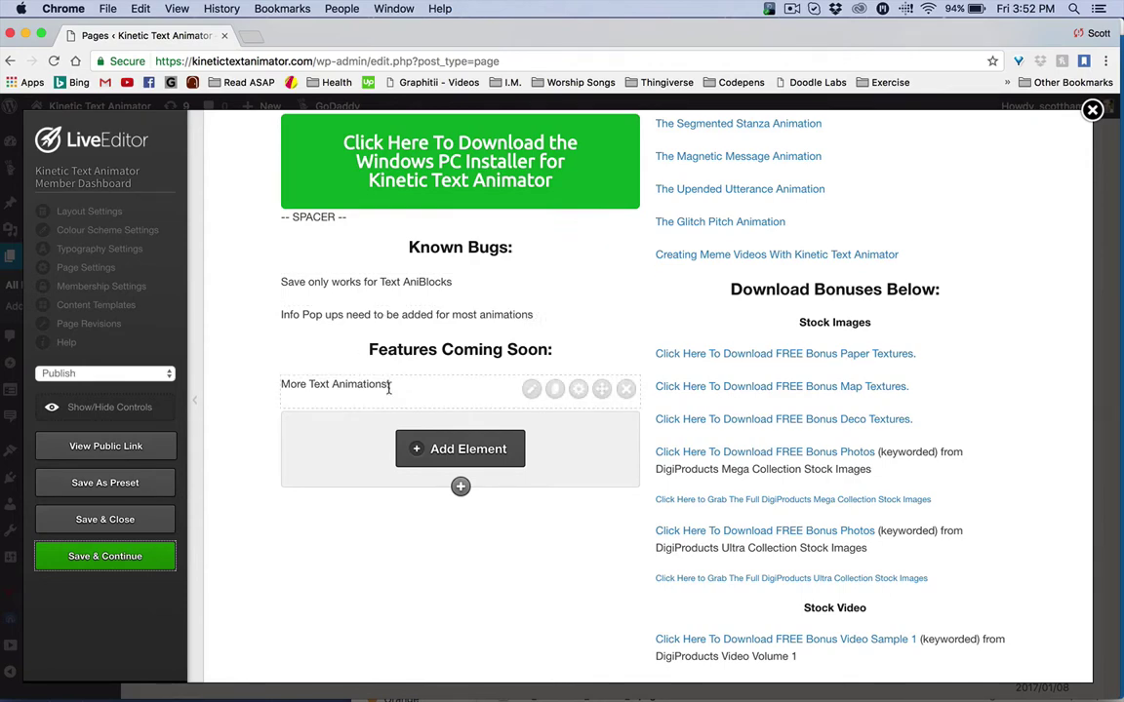
{"action": "scroll", "coordinate": [456, 248], "scroll_direction": "up", "scroll_amount": 2}
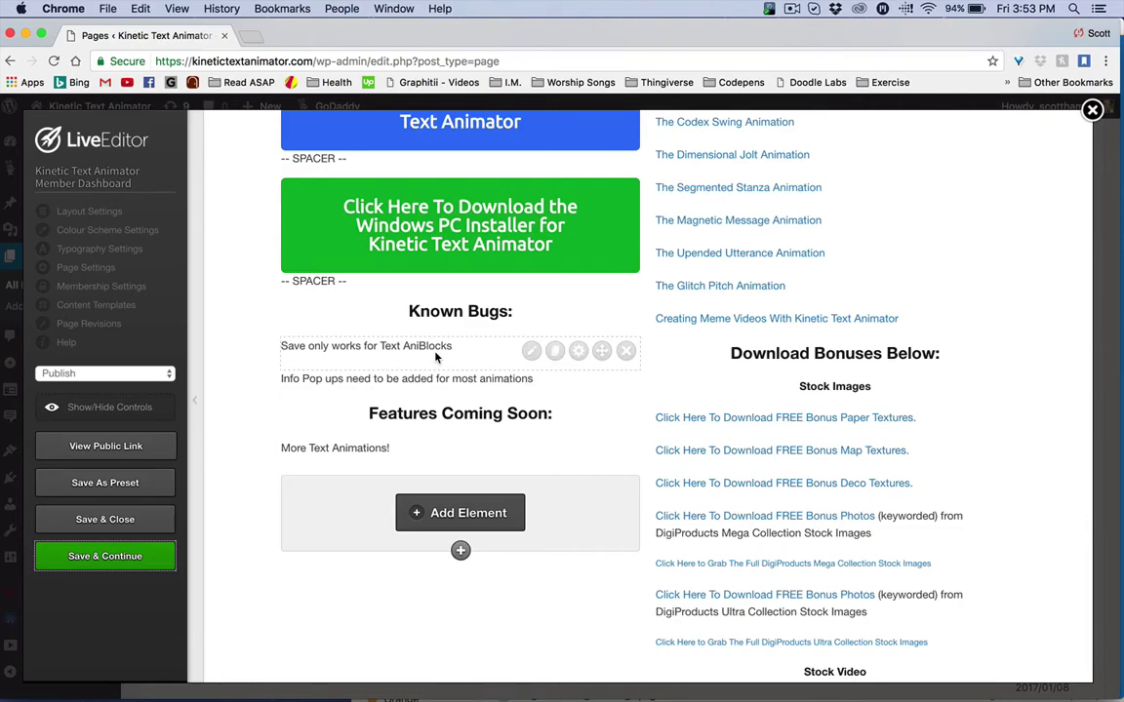
{"action": "scroll", "coordinate": [671, 454], "scroll_direction": "down", "scroll_amount": 10}
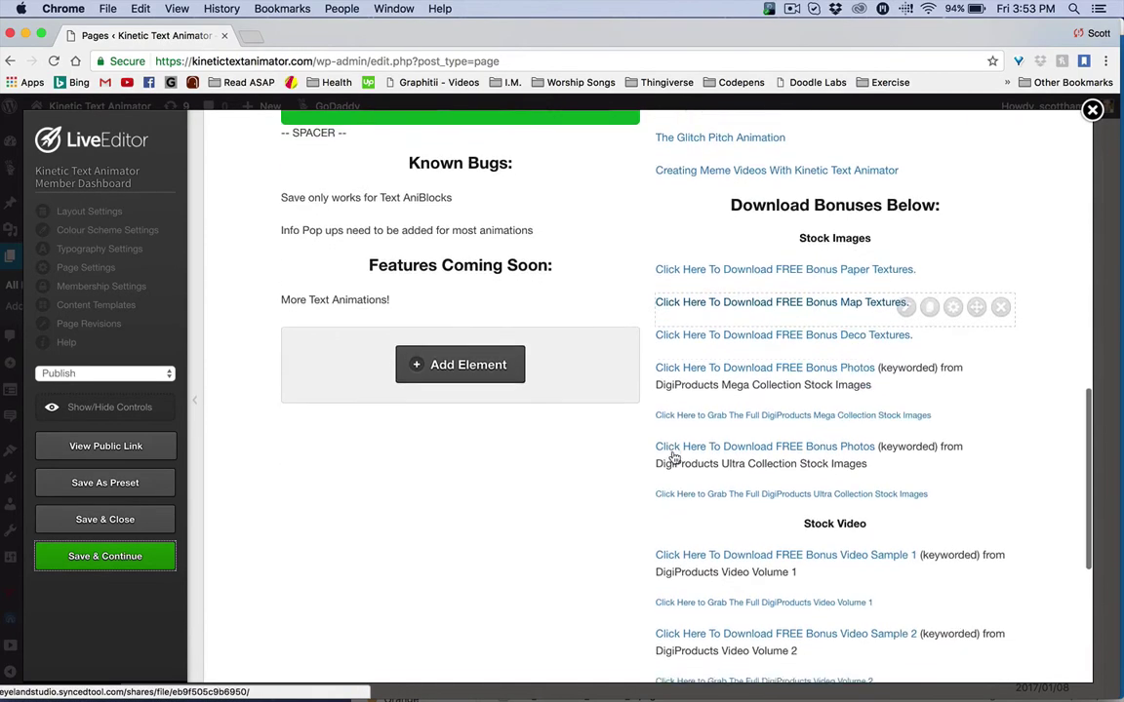
{"action": "scroll", "coordinate": [667, 438], "scroll_direction": "up", "scroll_amount": 20}
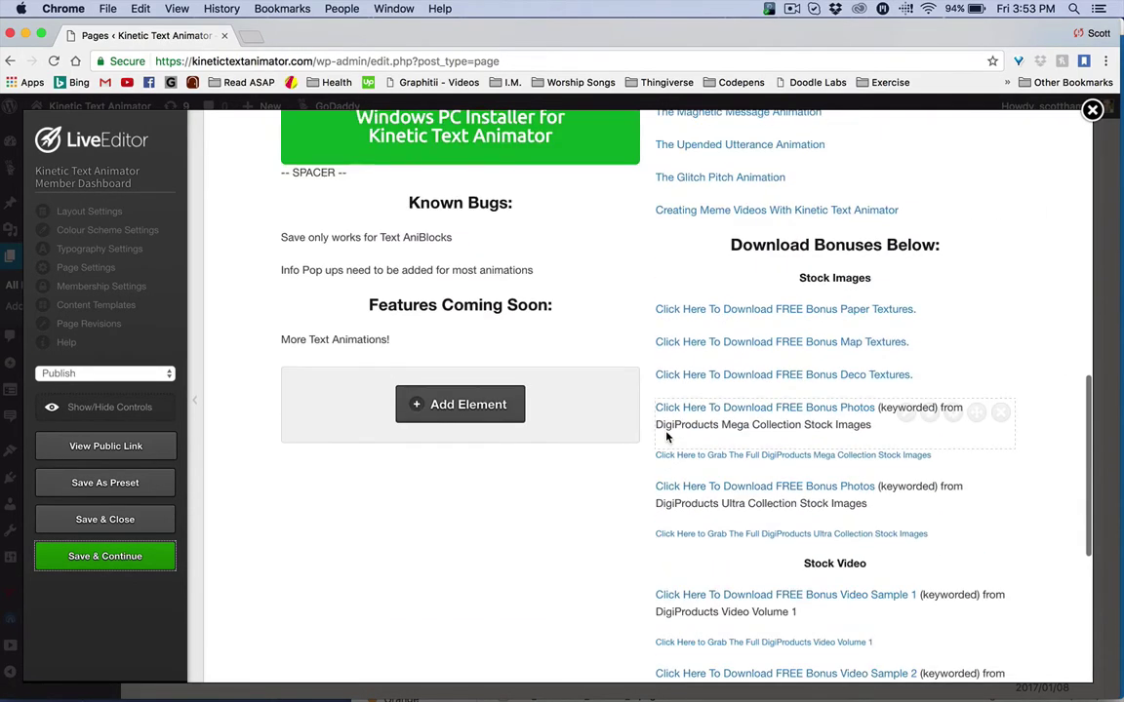
{"action": "scroll", "coordinate": [668, 438], "scroll_direction": "down", "scroll_amount": 10}
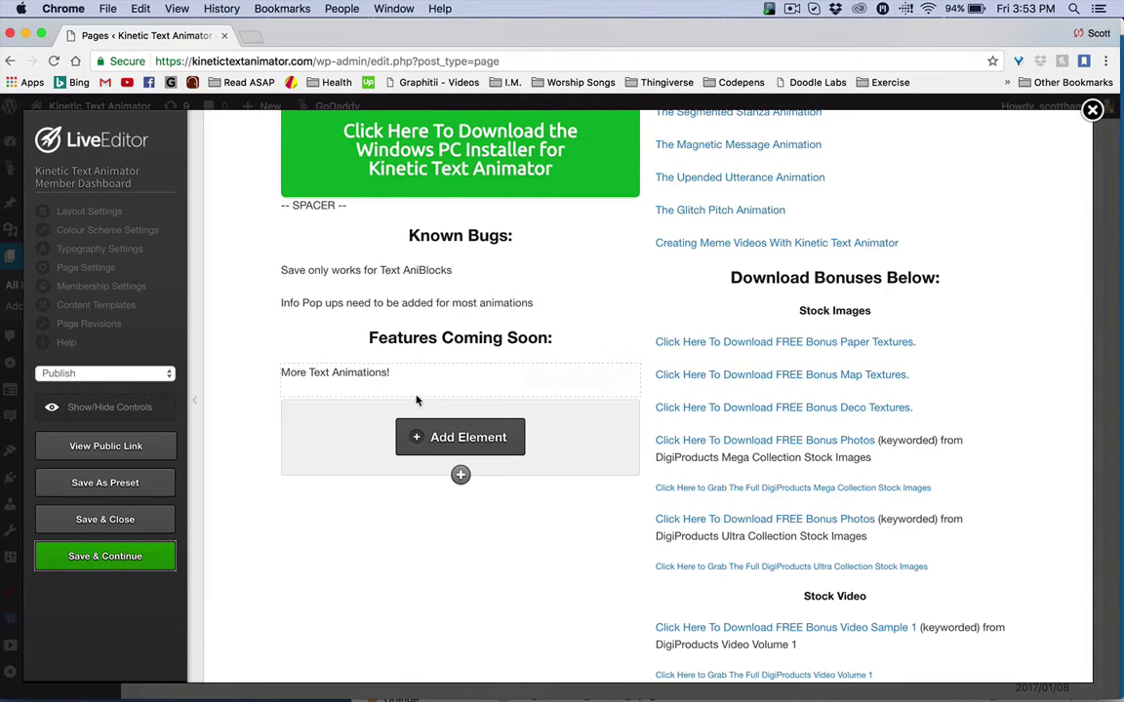
{"action": "scroll", "coordinate": [765, 271], "scroll_direction": "up", "scroll_amount": 8}
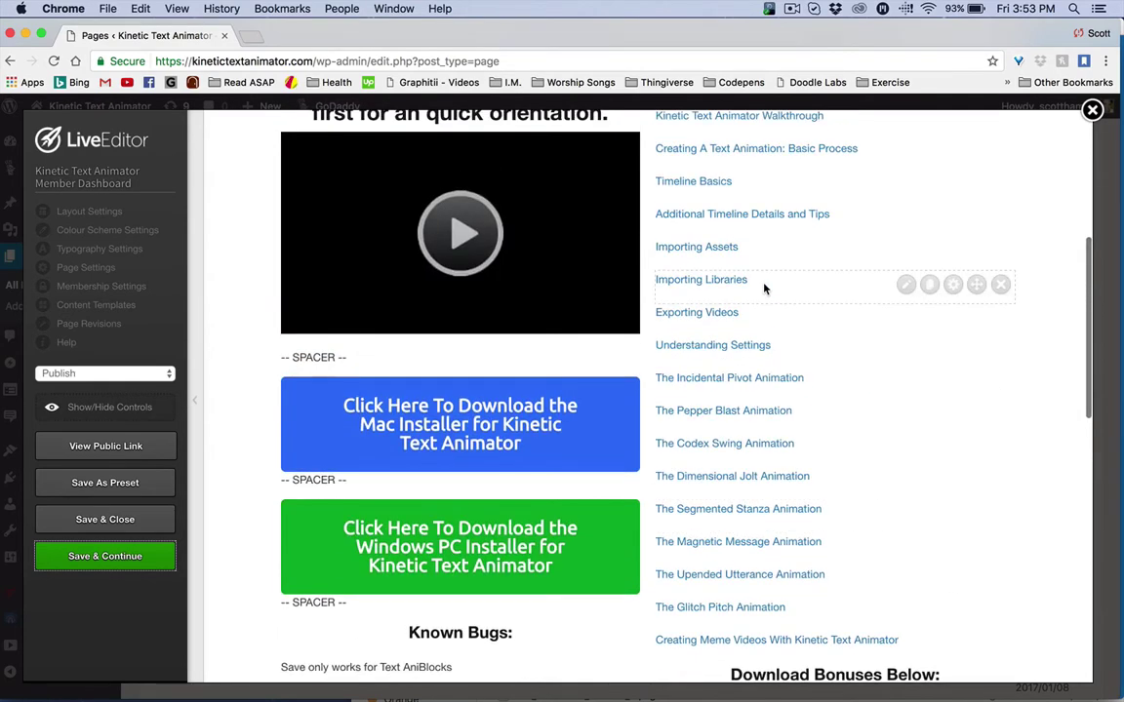
{"action": "scroll", "coordinate": [765, 289], "scroll_direction": "up", "scroll_amount": 3}
{"action": "scroll", "coordinate": [856, 346], "scroll_direction": "down", "scroll_amount": 3}
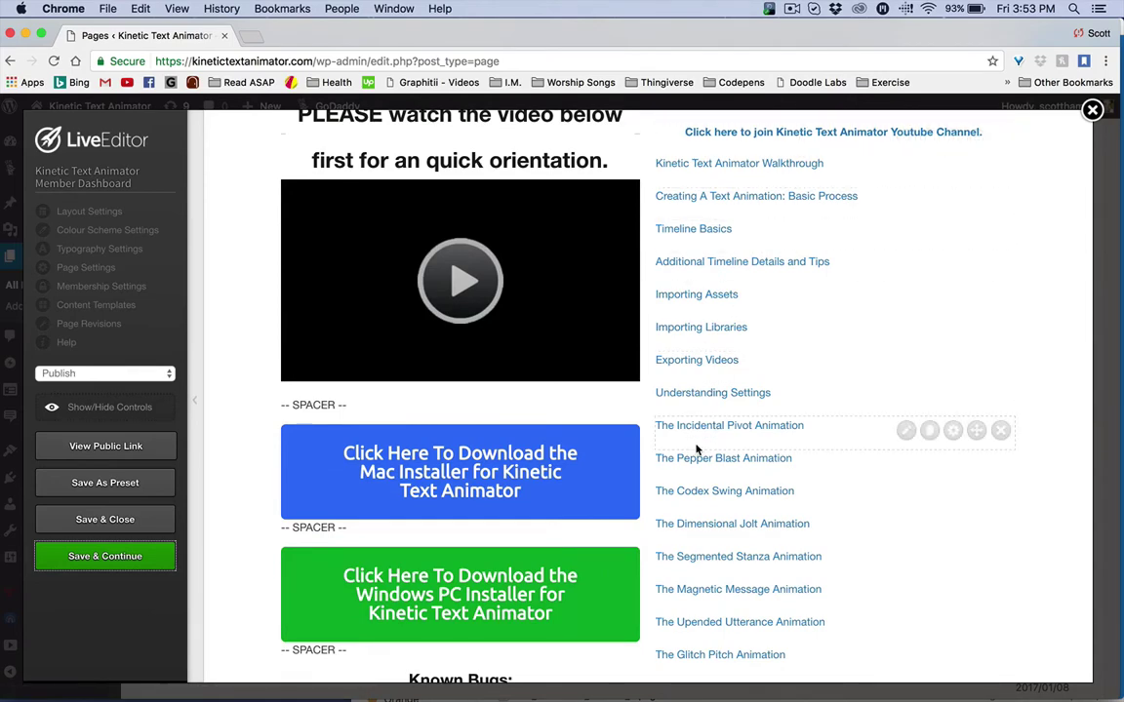
{"action": "scroll", "coordinate": [782, 336], "scroll_direction": "up", "scroll_amount": 3}
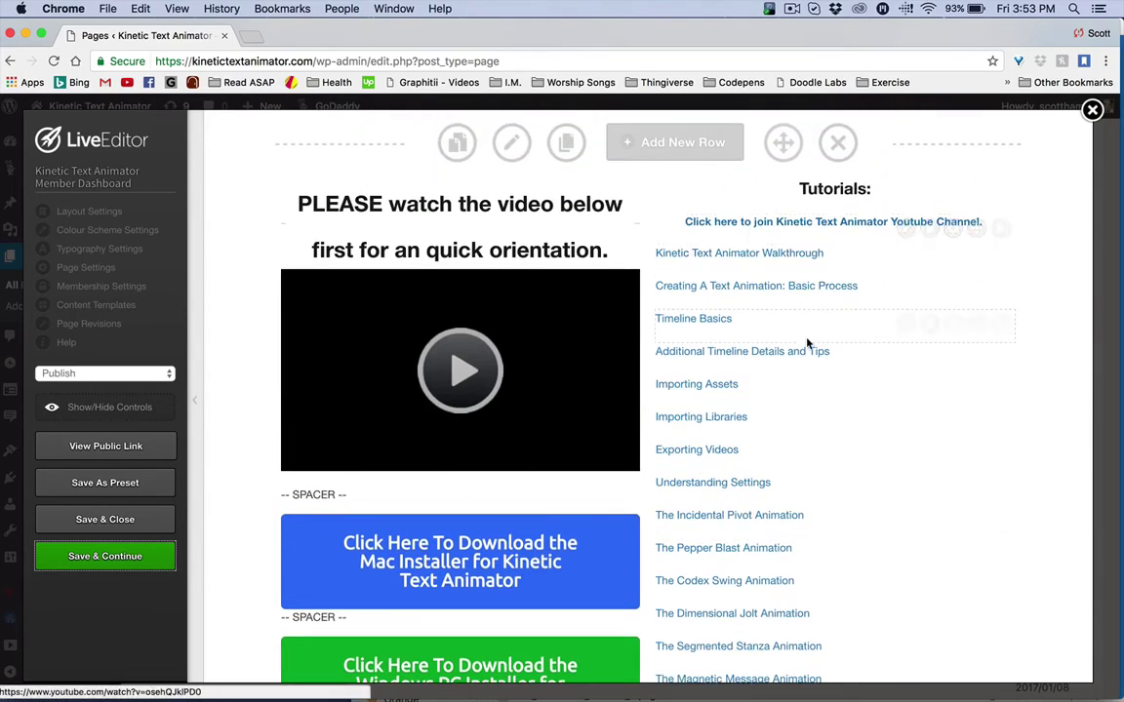
{"action": "scroll", "coordinate": [807, 344], "scroll_direction": "down", "scroll_amount": 2}
{"action": "scroll", "coordinate": [806, 343], "scroll_direction": "down", "scroll_amount": 15}
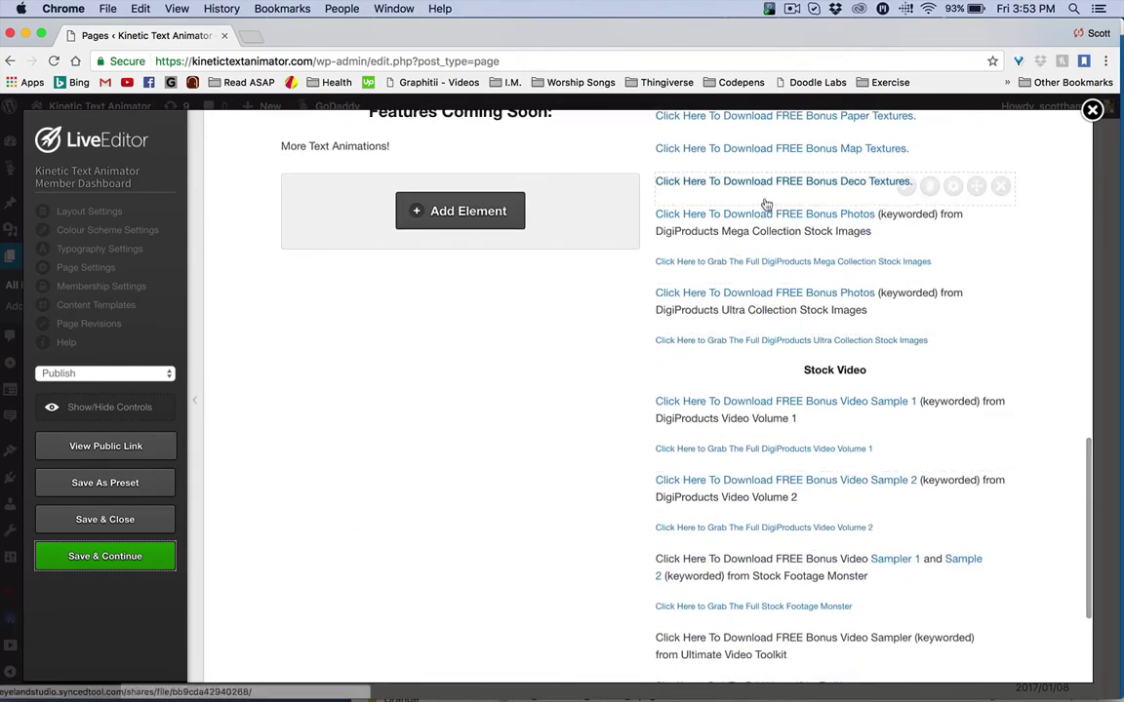
{"action": "scroll", "coordinate": [793, 398], "scroll_direction": "down", "scroll_amount": 5}
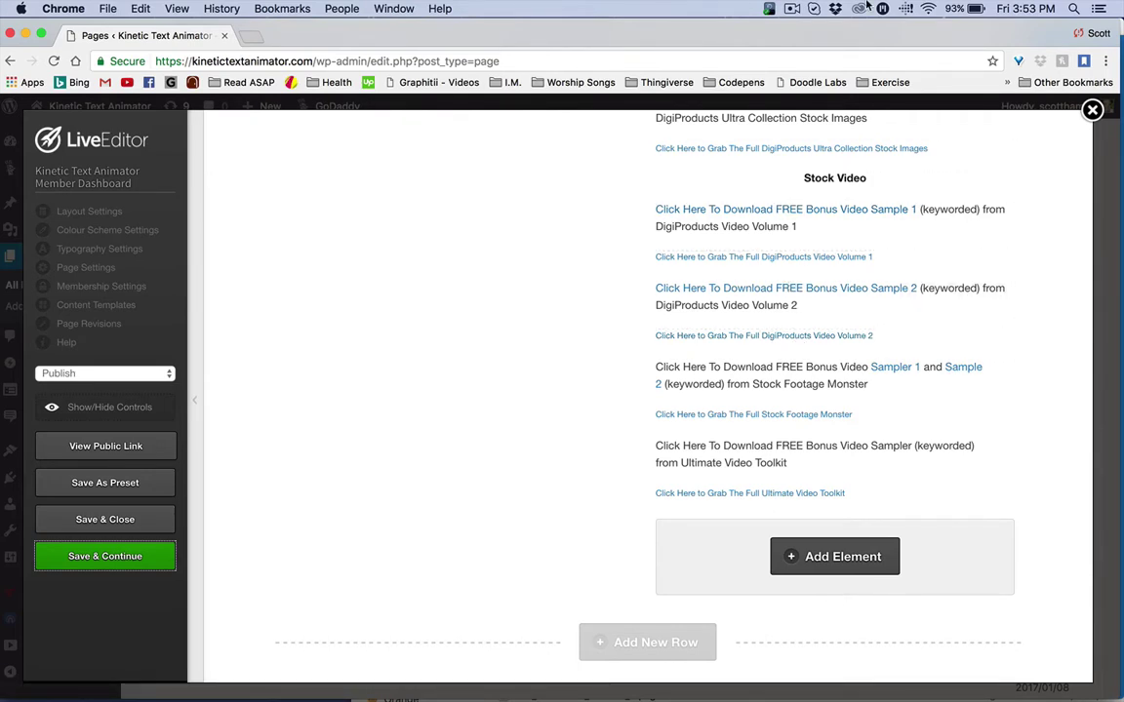
{"action": "scroll", "coordinate": [803, 183], "scroll_direction": "up", "scroll_amount": 9}
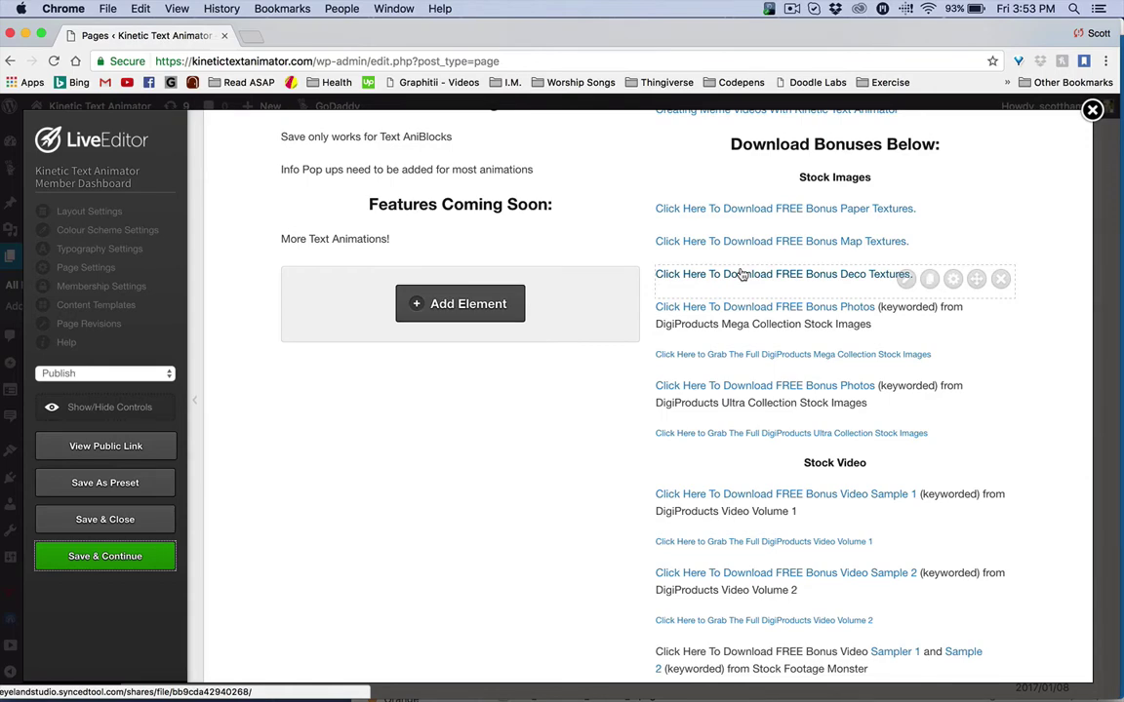
{"action": "scroll", "coordinate": [741, 275], "scroll_direction": "down", "scroll_amount": 4}
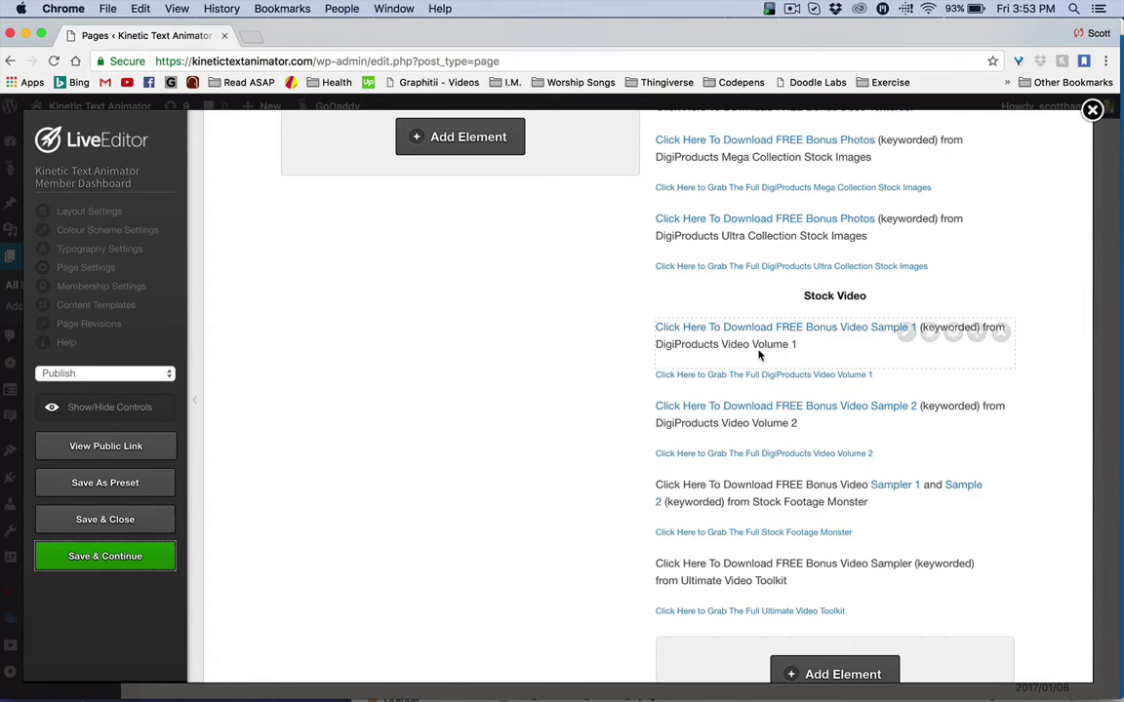
{"action": "scroll", "coordinate": [760, 355], "scroll_direction": "down", "scroll_amount": 2}
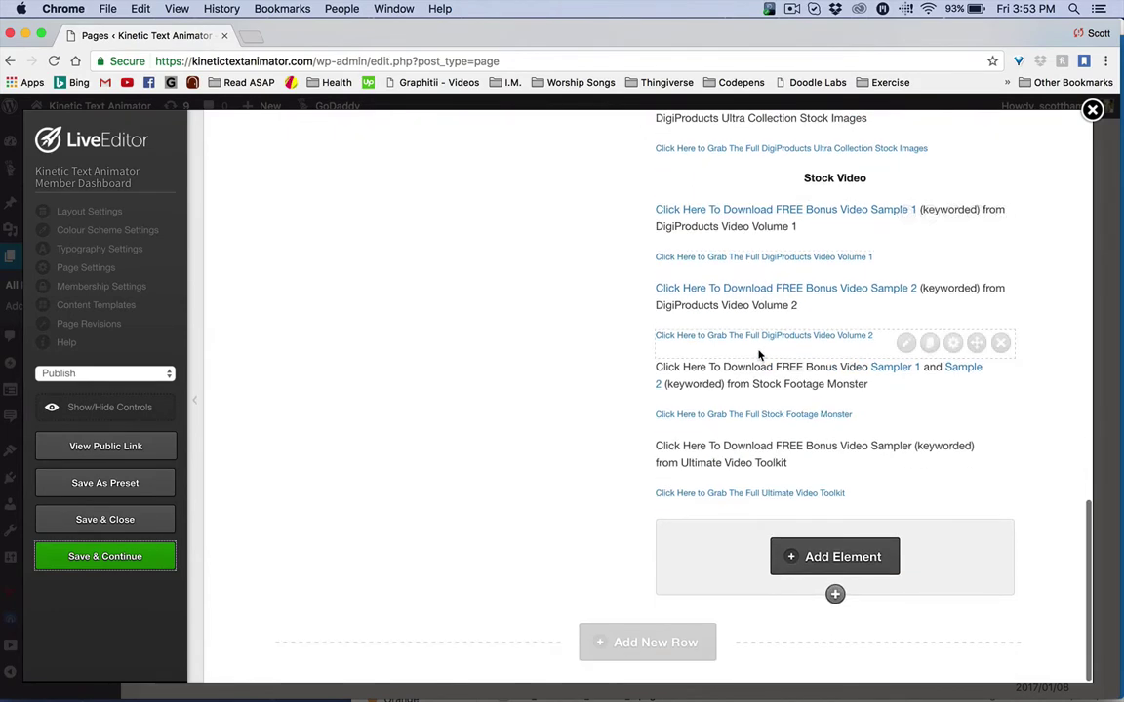
{"action": "scroll", "coordinate": [760, 354], "scroll_direction": "up", "scroll_amount": 15}
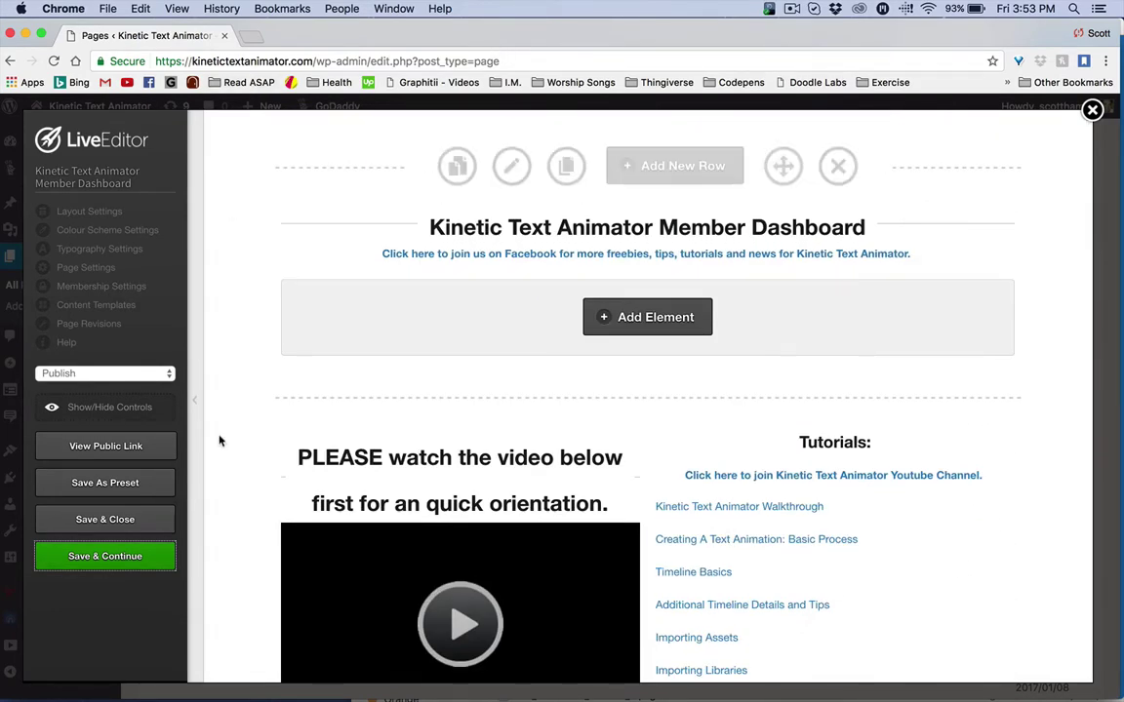
Step: Bring Kinetic Text Animator forward from the Dock, showing the chalkboard stage and 21-second Pepper Blast block
{"action": "mouse_move", "coordinate": [524, 686]}
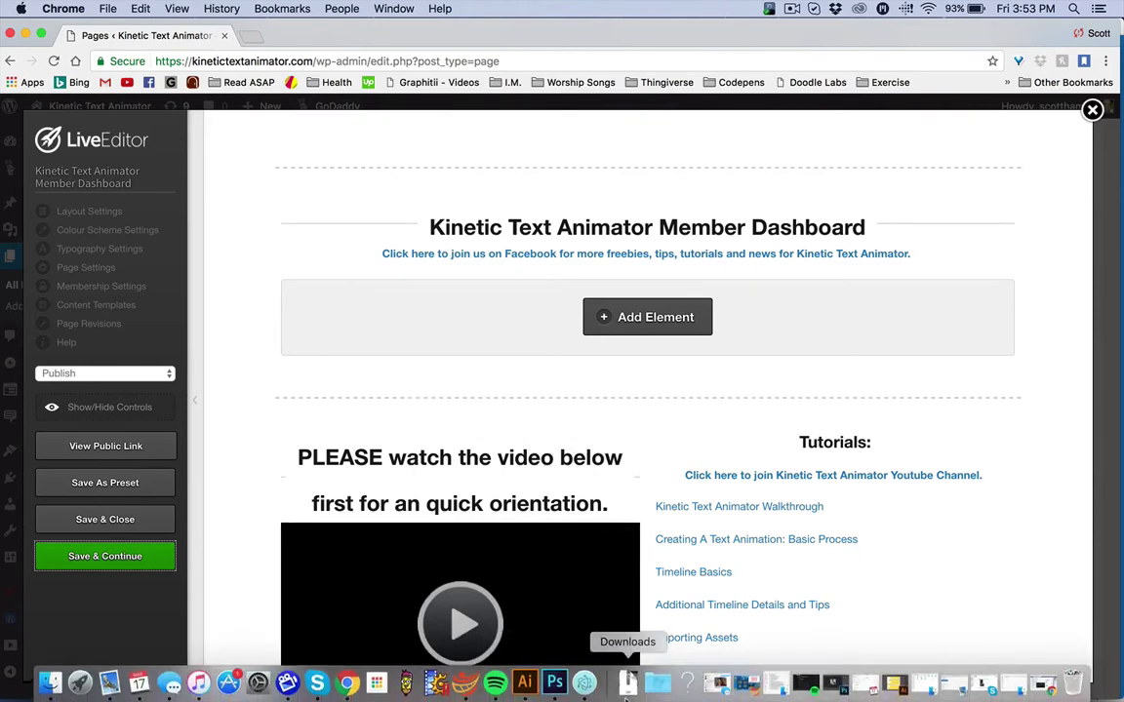
{"action": "left_click", "coordinate": [584, 683]}
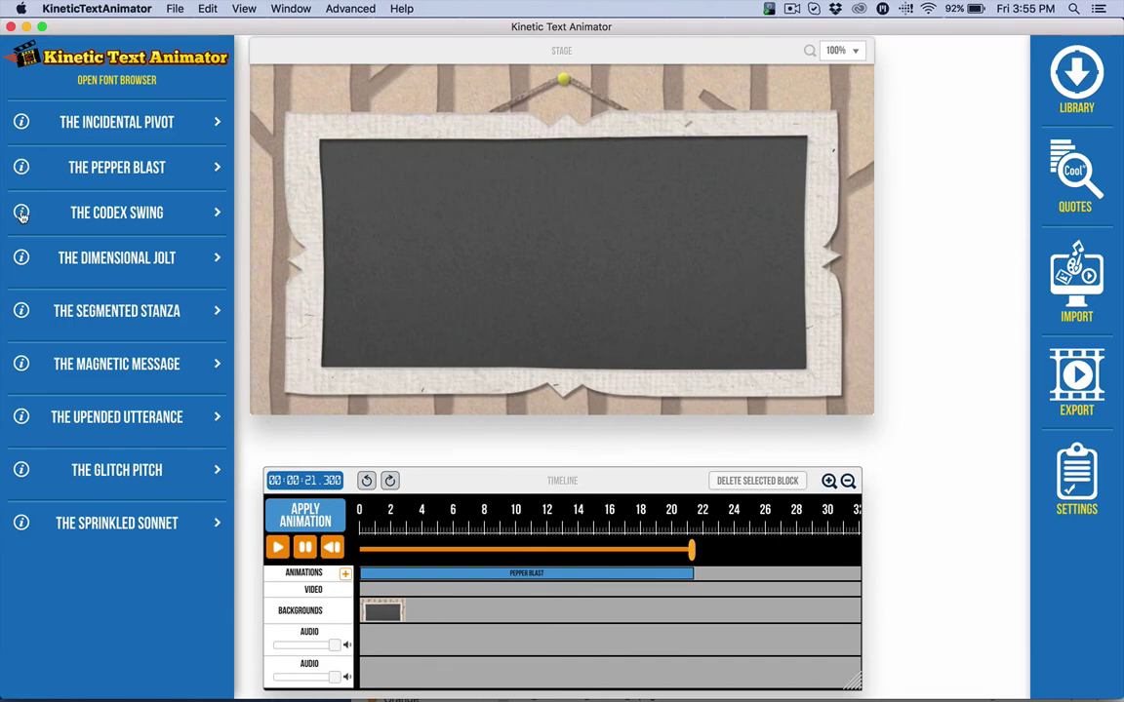
{"action": "left_click", "coordinate": [21, 166]}
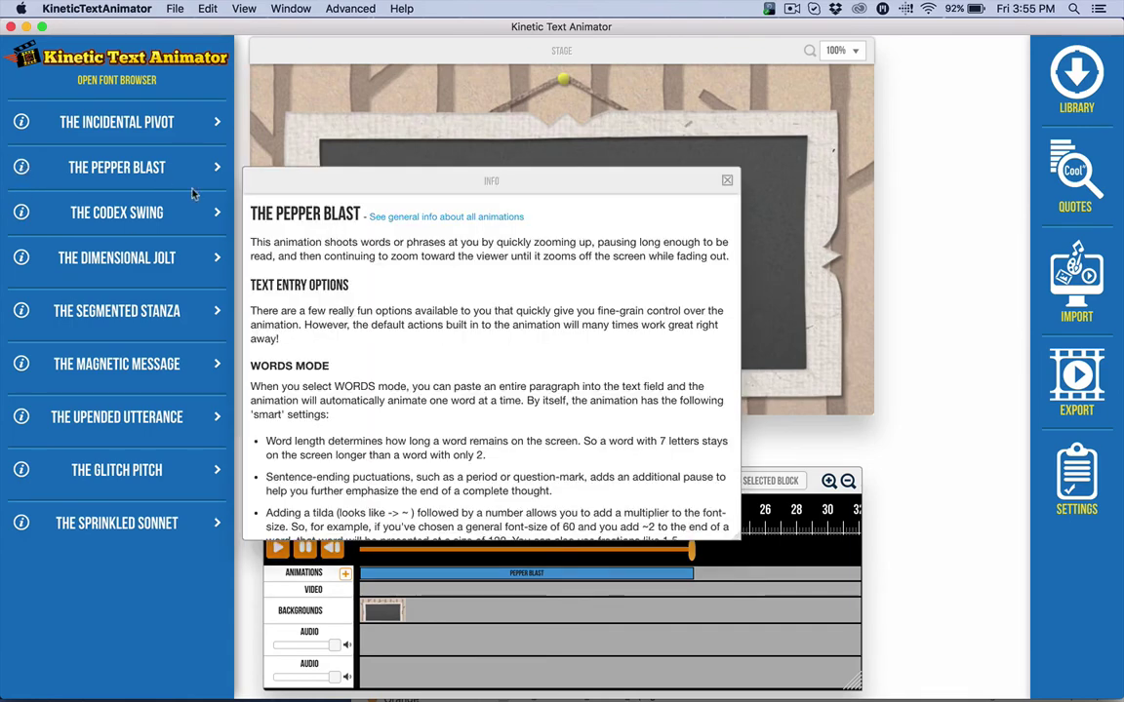
{"action": "left_click", "coordinate": [651, 166]}
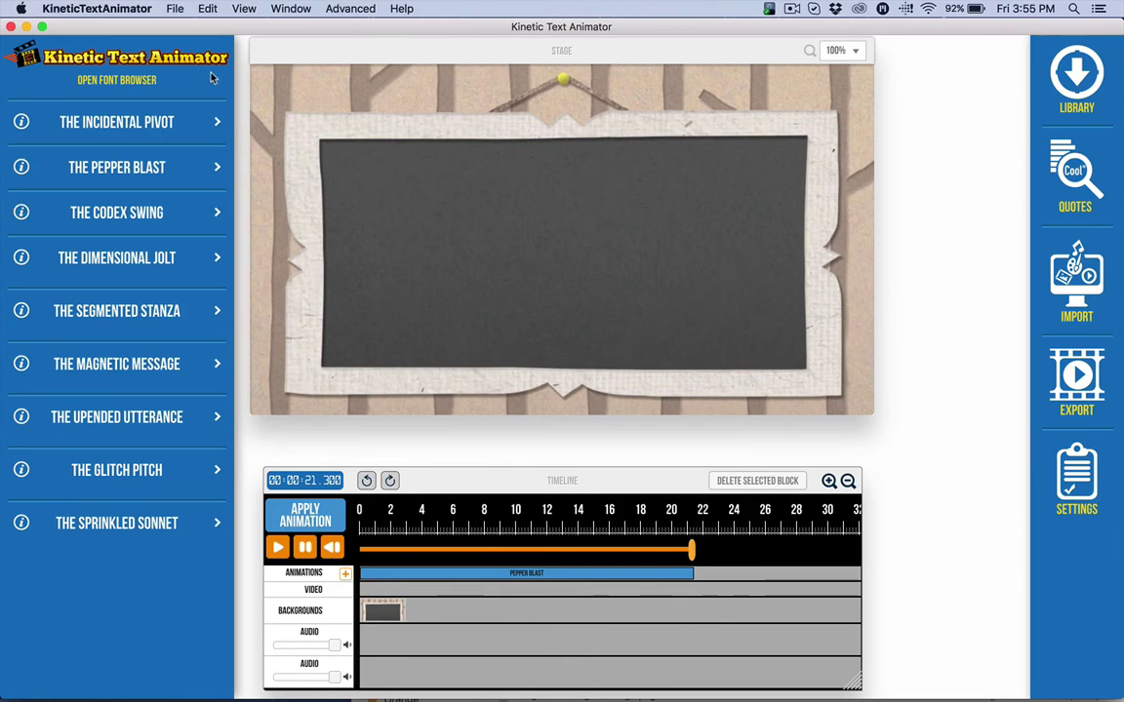
{"action": "left_click", "coordinate": [175, 8]}
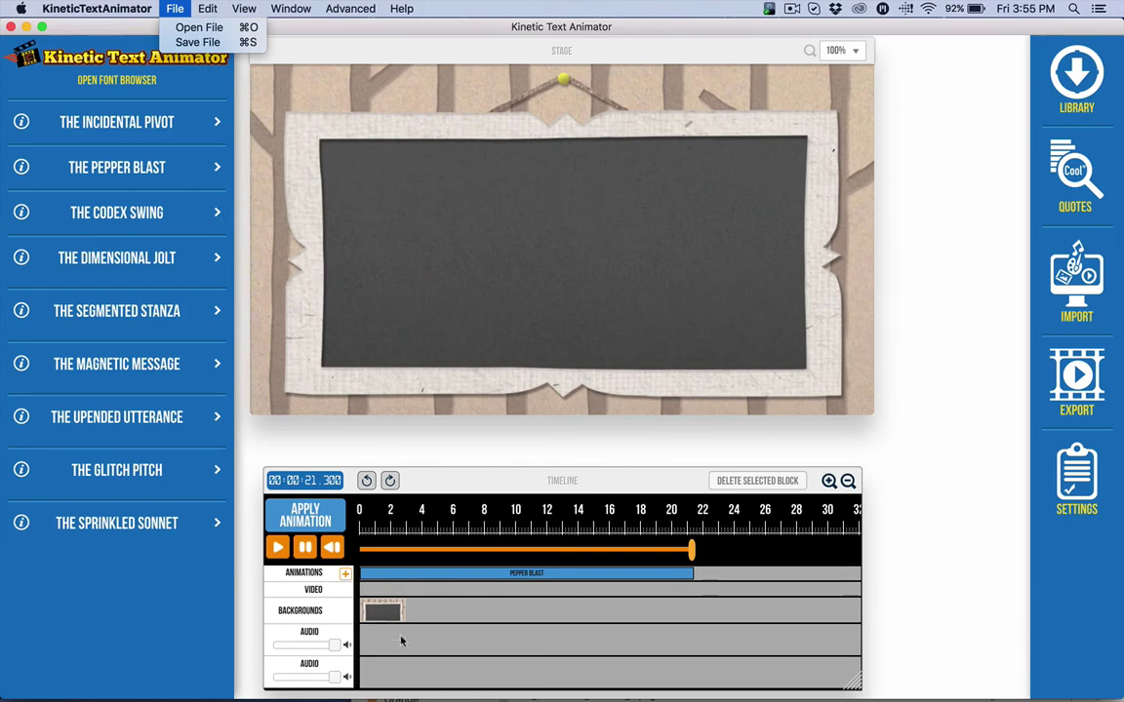
{"action": "mouse_move", "coordinate": [244, 7]}
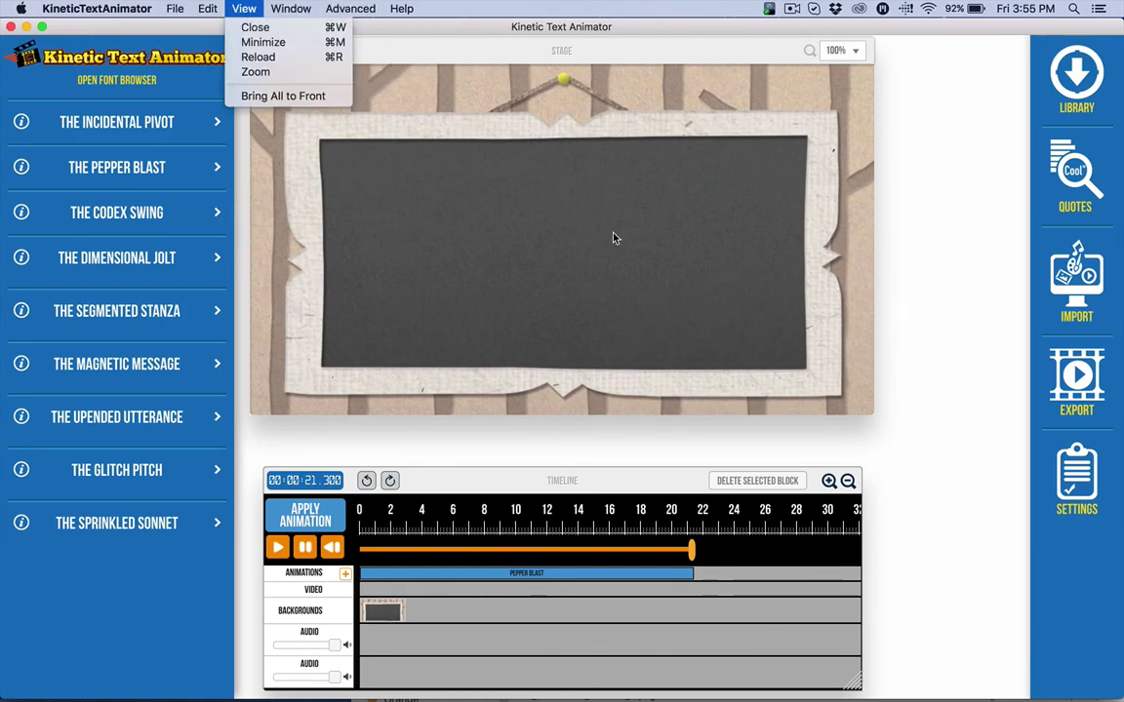
{"action": "left_click", "coordinate": [752, 202]}
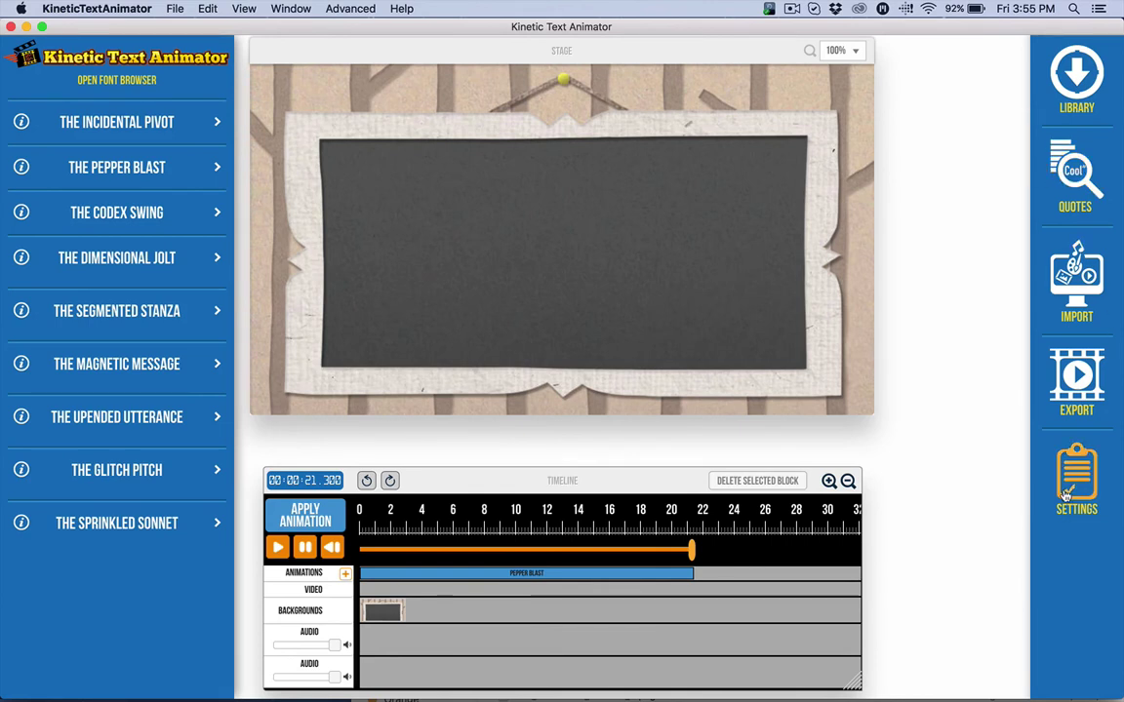
{"action": "left_click", "coordinate": [1074, 377]}
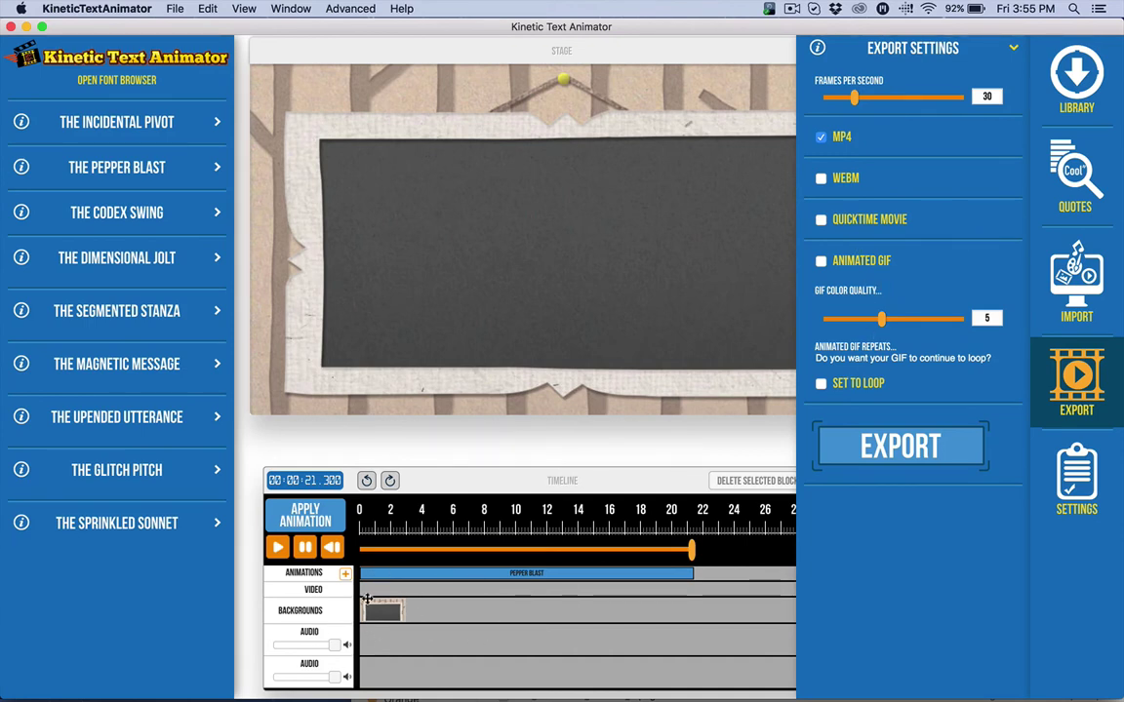
{"action": "left_click", "coordinate": [1078, 387]}
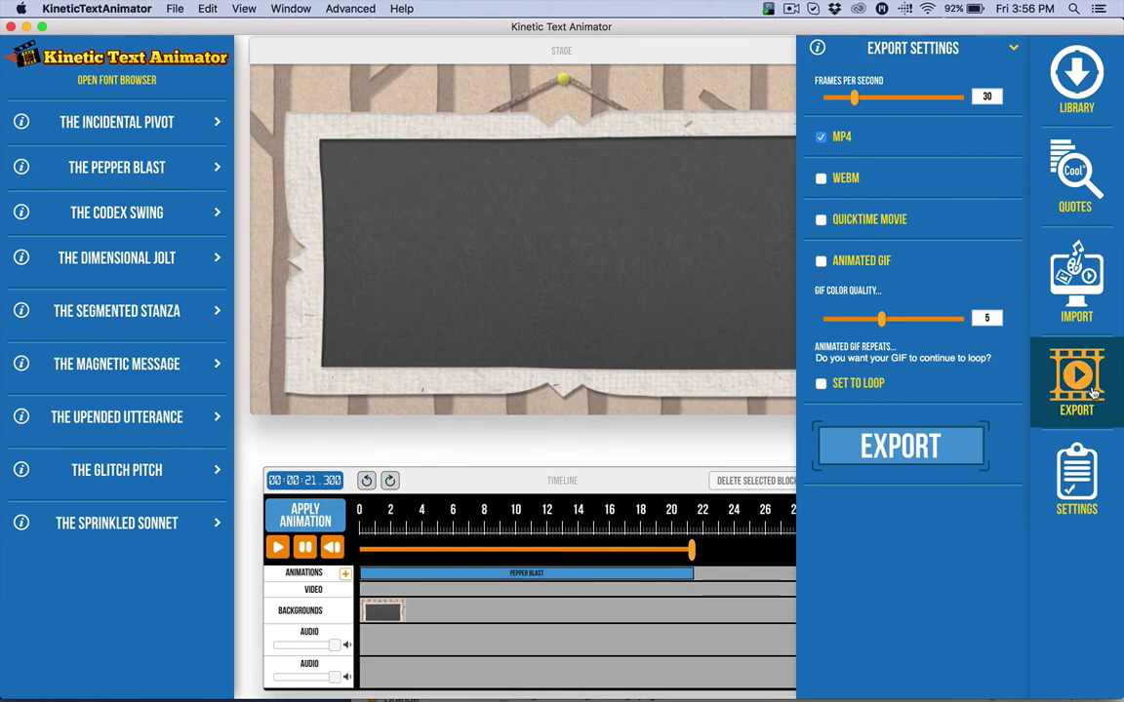